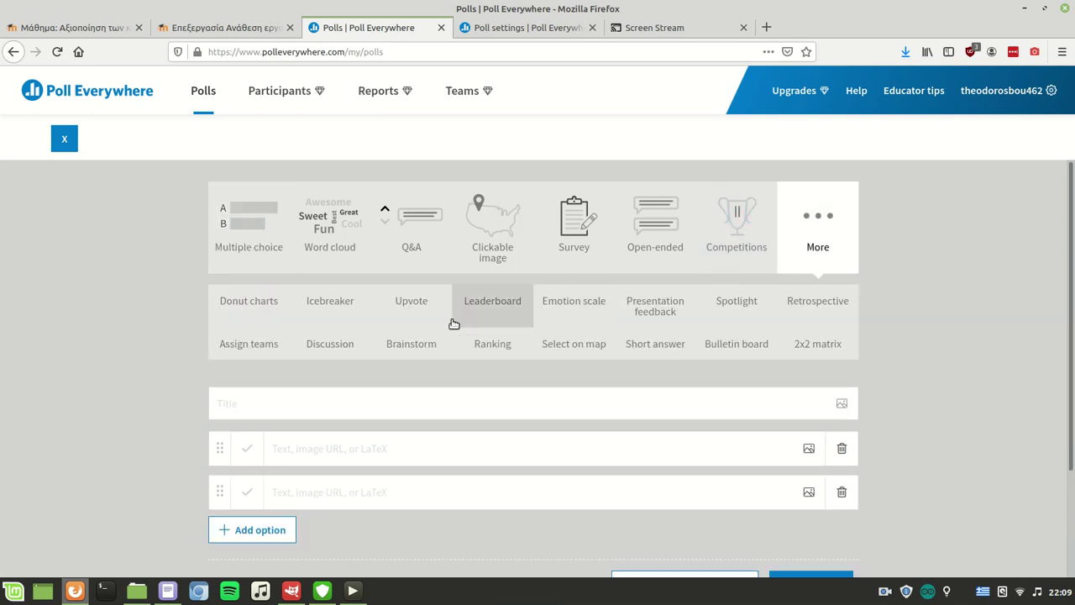
Create a donut chart poll titled "Σε τι σχολείο διδάσκετε;" with options Νηπιαγωγείο, Δημοτικό, Γυμνάσιο, Λύκειο, ΕΠΑΛ and Ειδική Αγωγή
{"action": "left_click", "coordinate": [244, 306]}
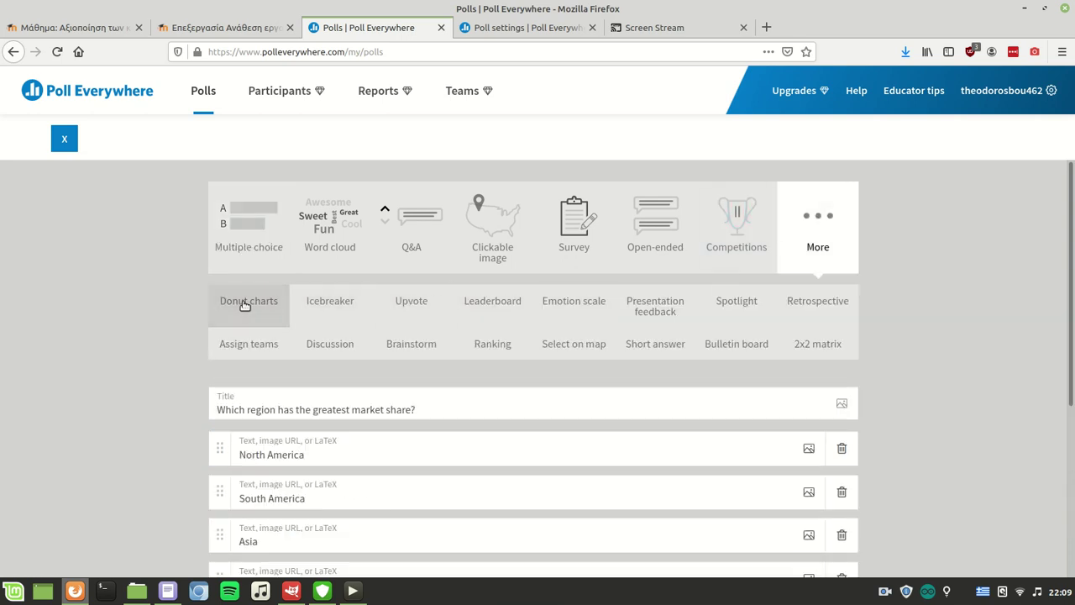
{"action": "scroll", "coordinate": [269, 327], "scroll_direction": "down", "scroll_amount": 1}
{"action": "scroll", "coordinate": [280, 336], "scroll_direction": "down", "scroll_amount": 2}
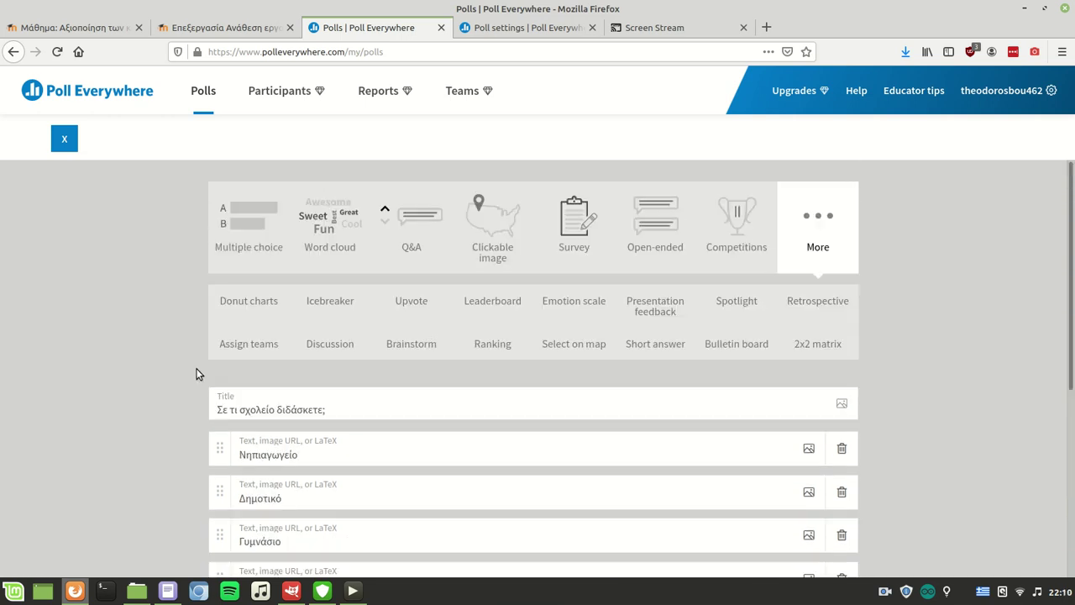
{"action": "scroll", "coordinate": [201, 361], "scroll_direction": "down", "scroll_amount": 2}
{"action": "scroll", "coordinate": [214, 363], "scroll_direction": "down", "scroll_amount": 3}
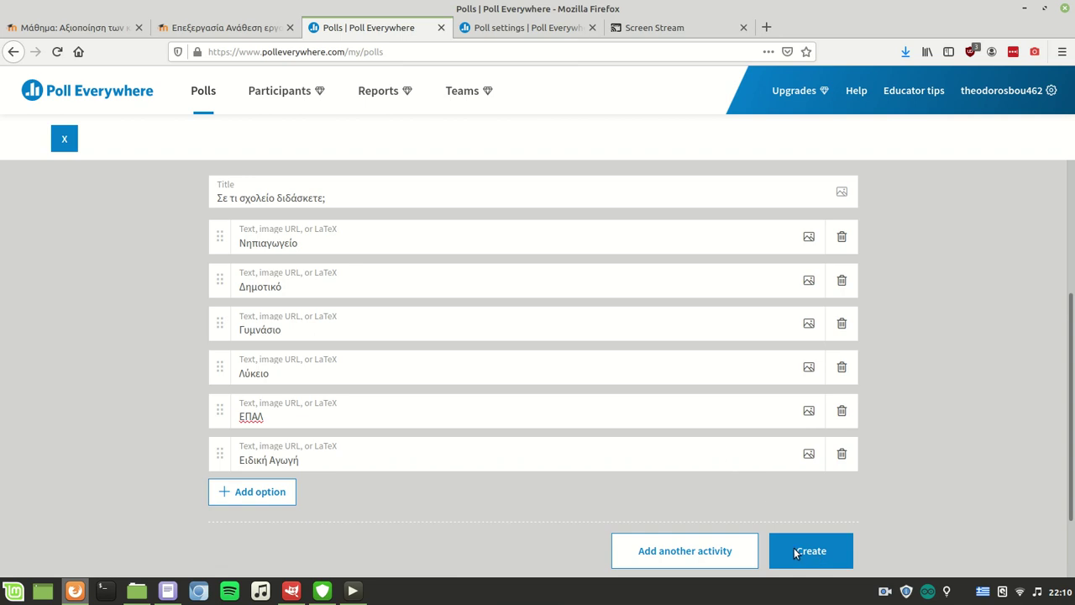
{"action": "scroll", "coordinate": [672, 419], "scroll_direction": "up", "scroll_amount": 2}
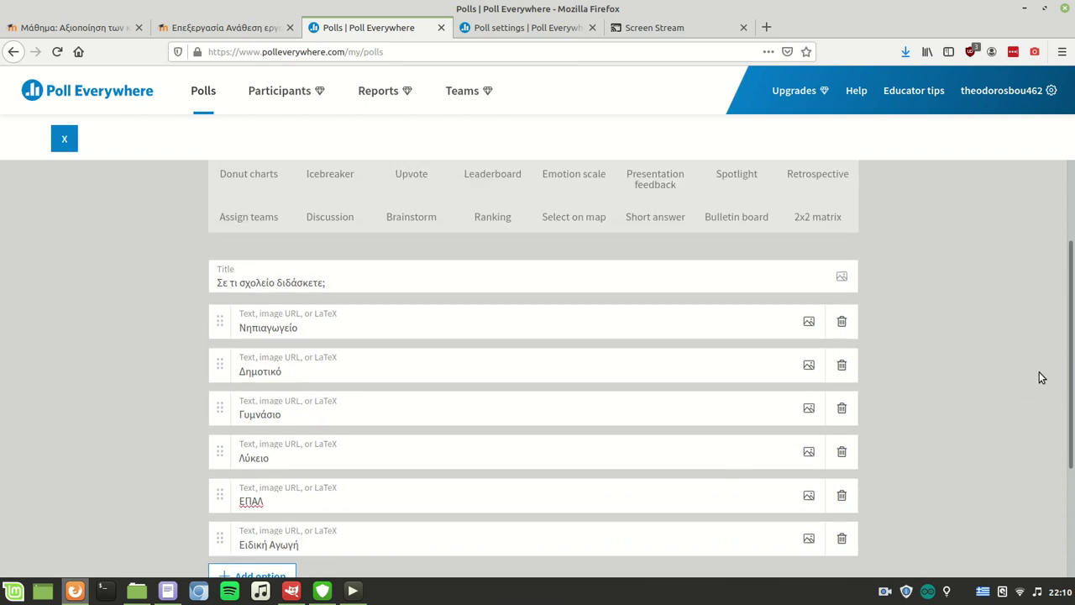
{"action": "scroll", "coordinate": [1020, 382], "scroll_direction": "down", "scroll_amount": 4}
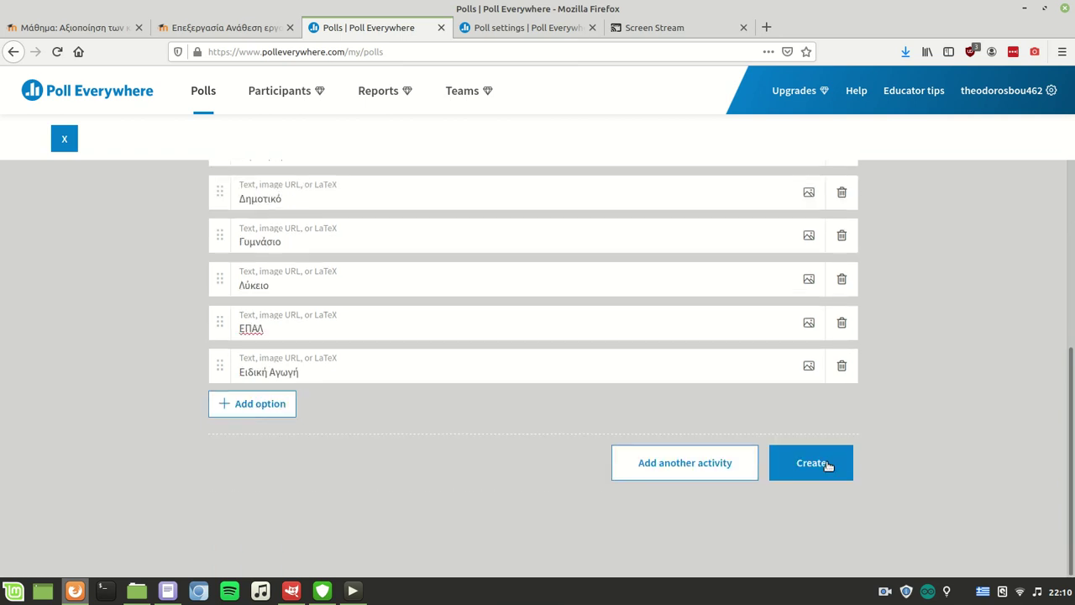
{"action": "left_click", "coordinate": [810, 462]}
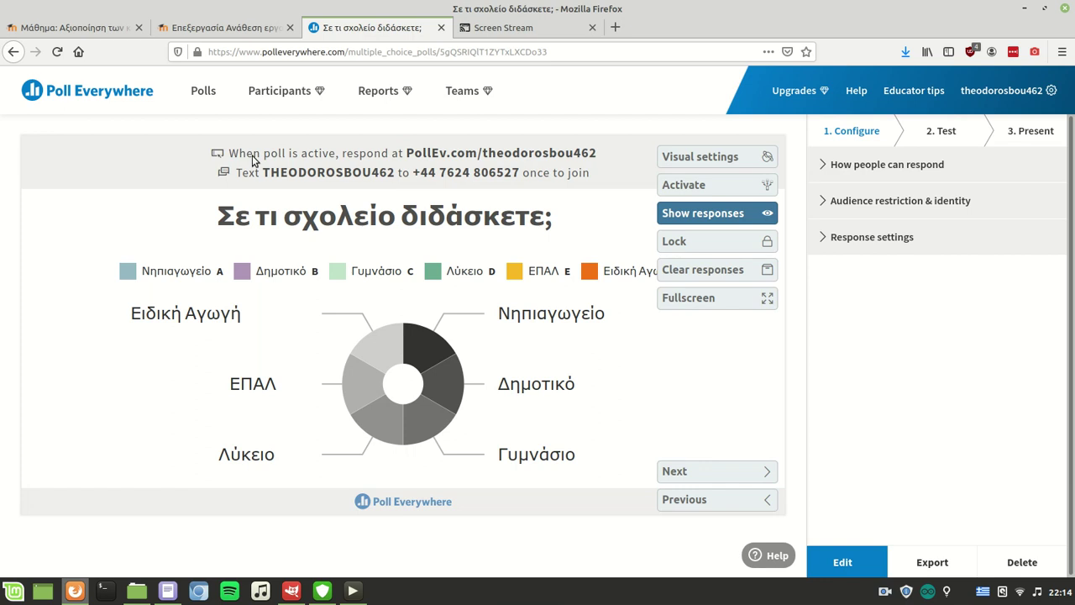
Disable text messaging as a way to respond to the poll and review its audience restriction and identity options
{"action": "left_click", "coordinate": [821, 167]}
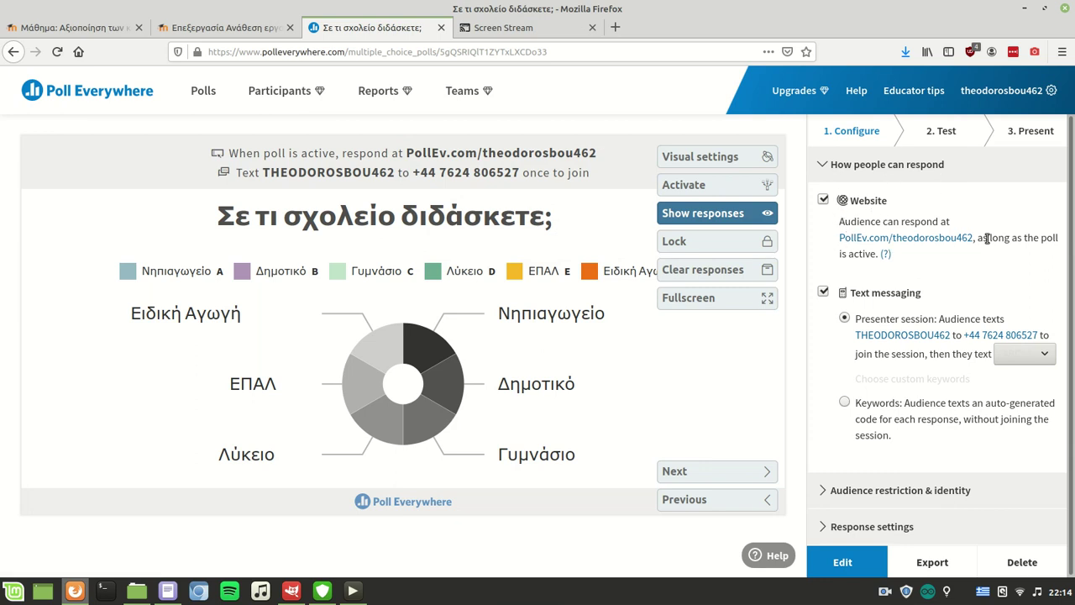
{"action": "left_click", "coordinate": [823, 294]}
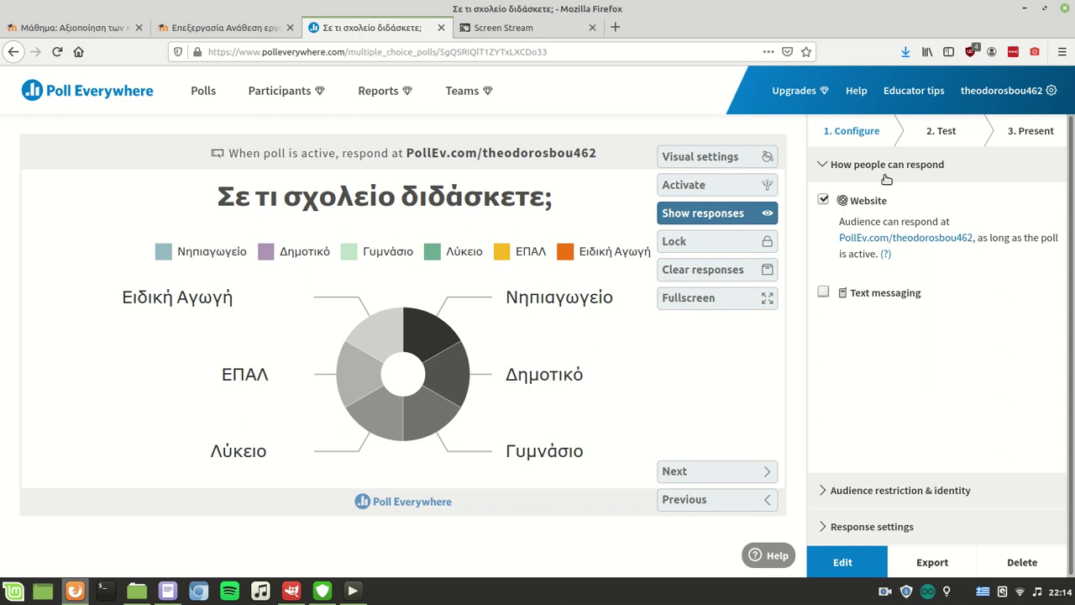
{"action": "left_click", "coordinate": [830, 492]}
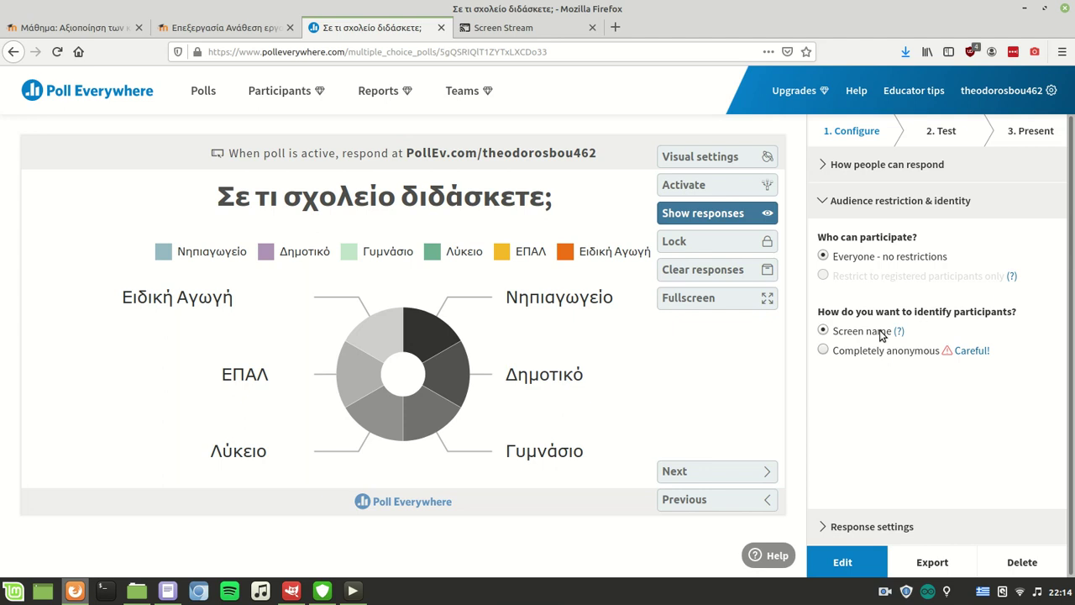
Configure the response settings so each person may respond as many times as they like, with answer changes not allowed and no reply message
{"action": "left_click", "coordinate": [832, 527]}
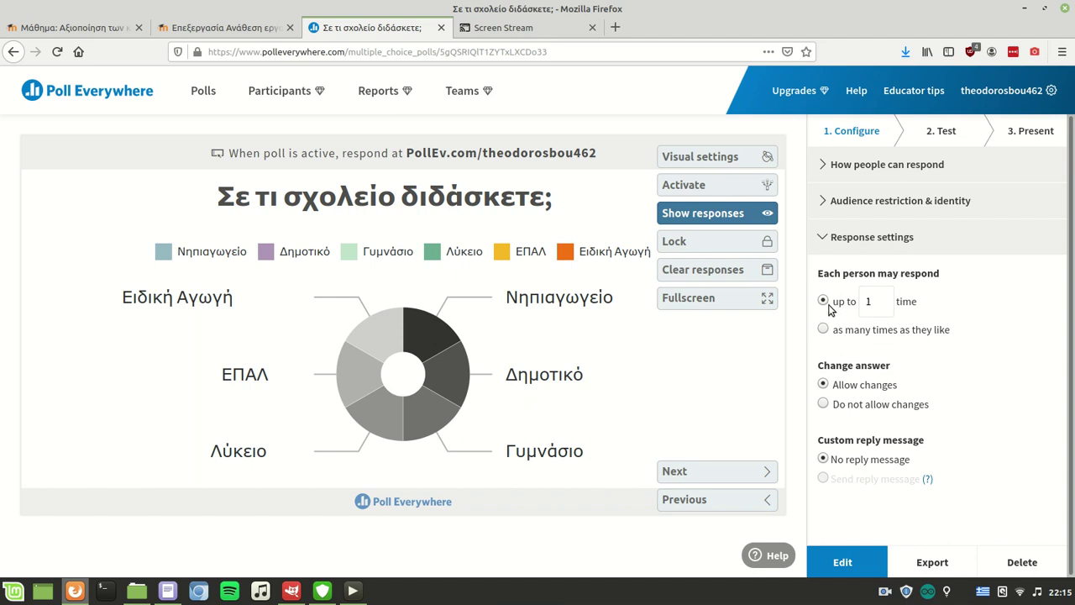
{"action": "left_click", "coordinate": [883, 301]}
{"action": "left_click", "coordinate": [822, 328]}
{"action": "left_click", "coordinate": [823, 403]}
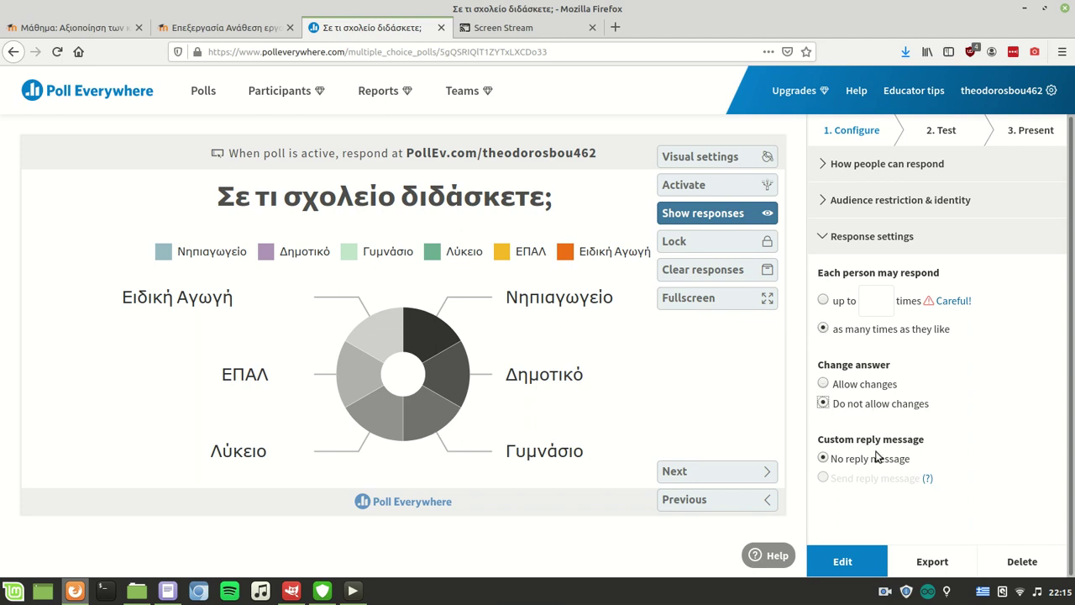
{"action": "left_click_drag", "start_coordinate": [831, 439], "coordinate": [930, 437]}
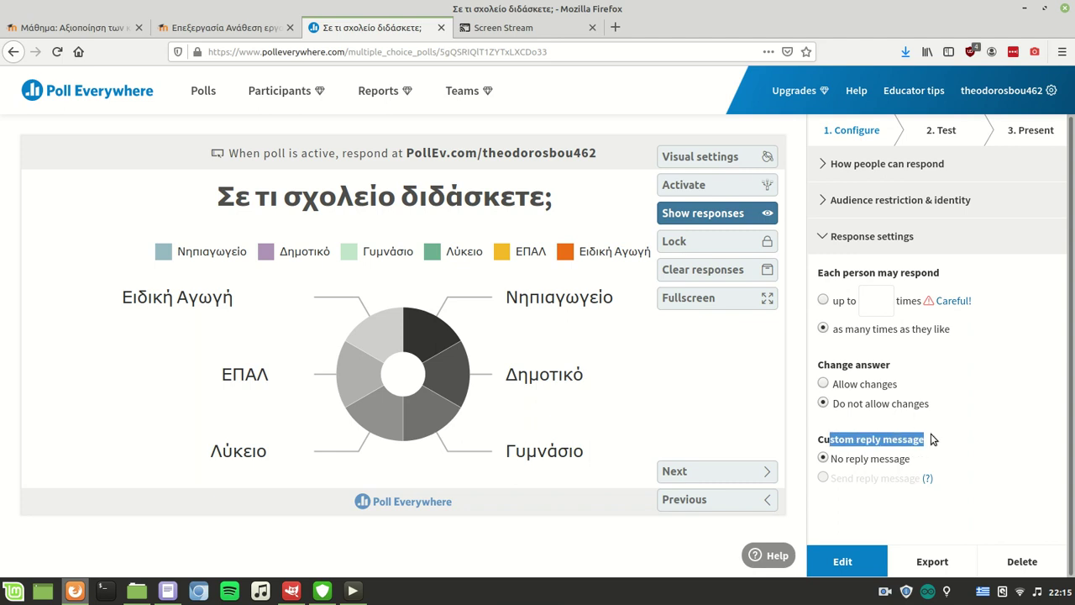
{"action": "left_click", "coordinate": [880, 458]}
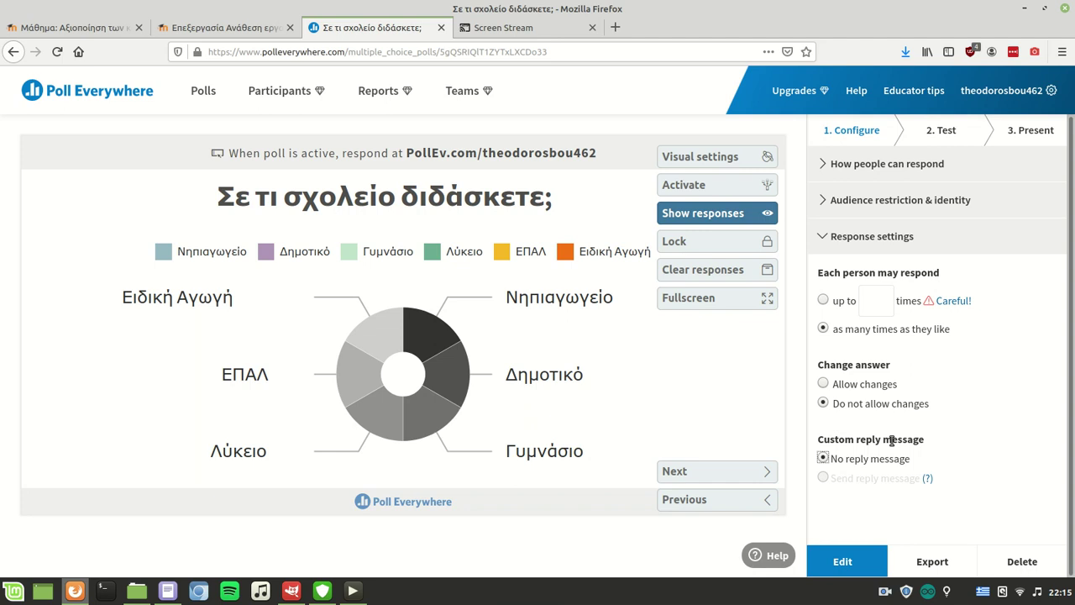
{"action": "left_click", "coordinate": [861, 241]}
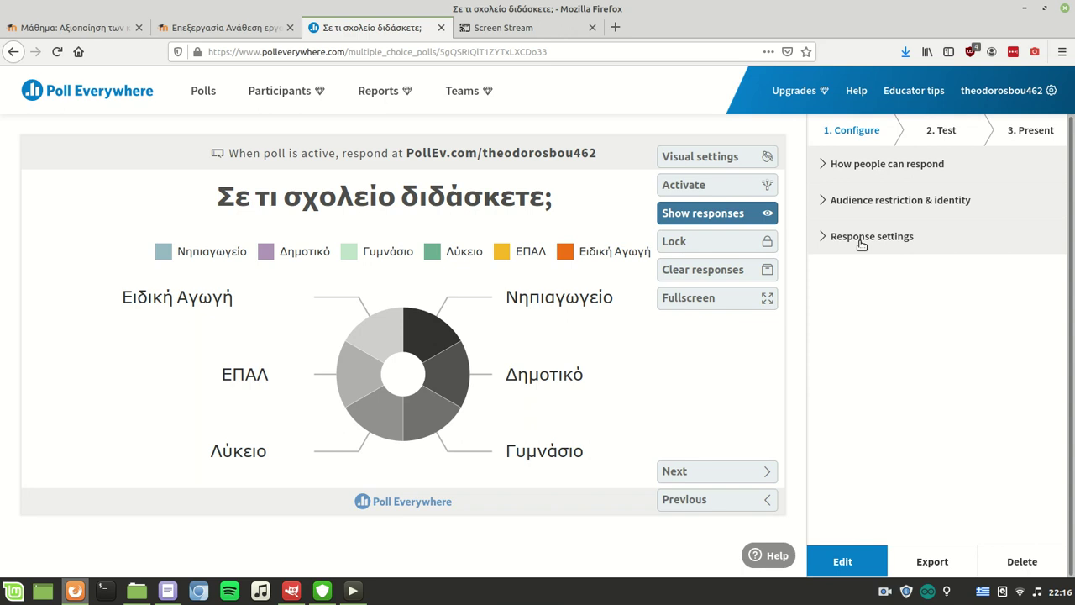
{"action": "left_click", "coordinate": [846, 239]}
Preview the poll as a column chart and a bar chart in the visual settings, and return to the donut chart
{"action": "left_click", "coordinate": [681, 158]}
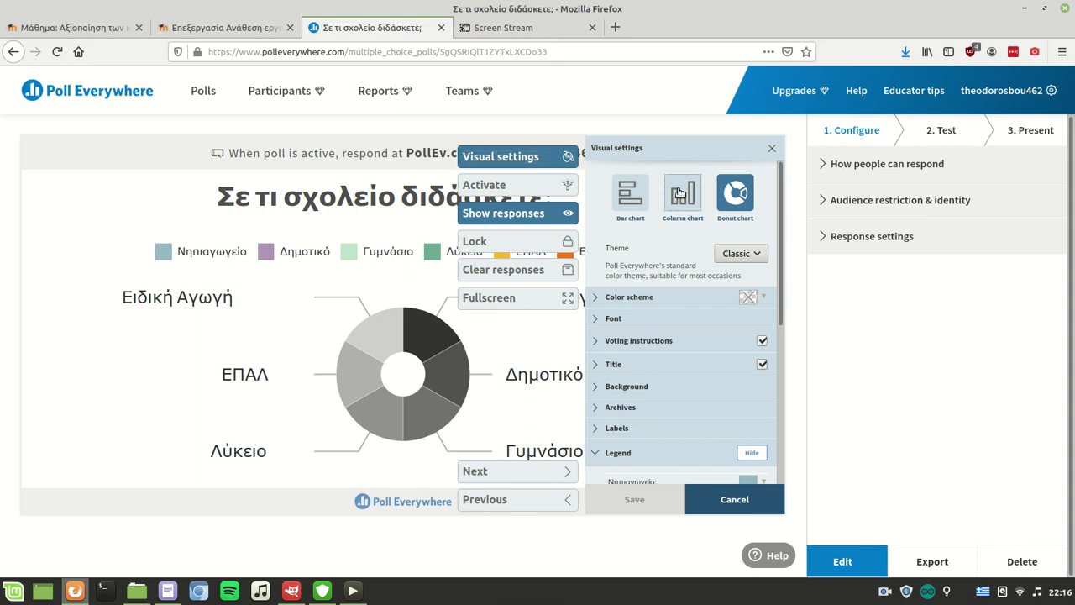
{"action": "left_click", "coordinate": [683, 194]}
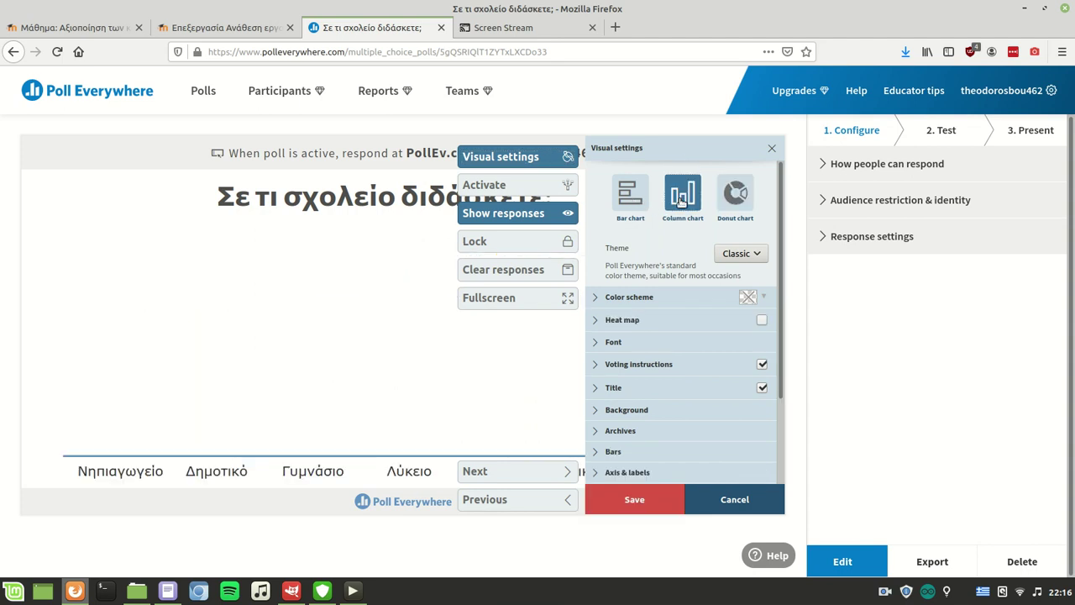
{"action": "left_click", "coordinate": [628, 195]}
{"action": "left_click", "coordinate": [733, 193]}
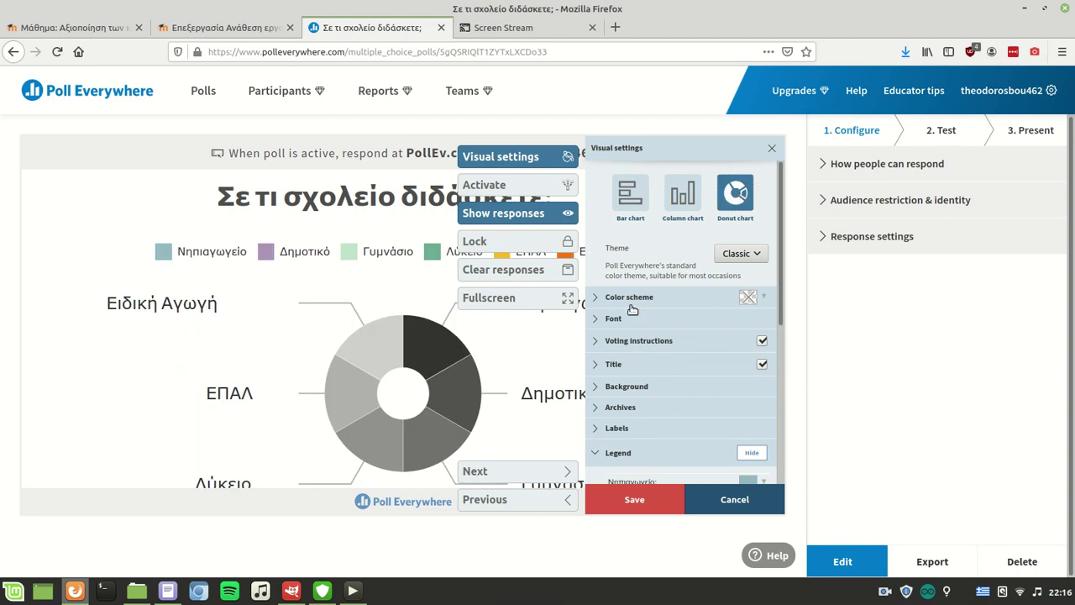
Look at the color scheme options and slightly increase the poll's font size
{"action": "left_click", "coordinate": [600, 299]}
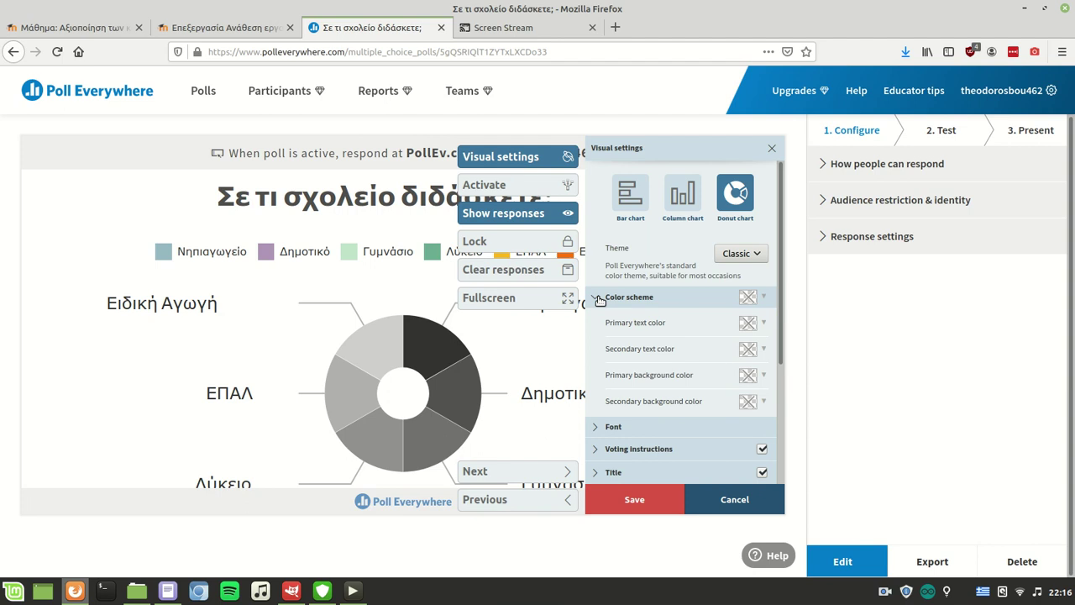
{"action": "left_click", "coordinate": [600, 299]}
{"action": "left_click", "coordinate": [600, 320]}
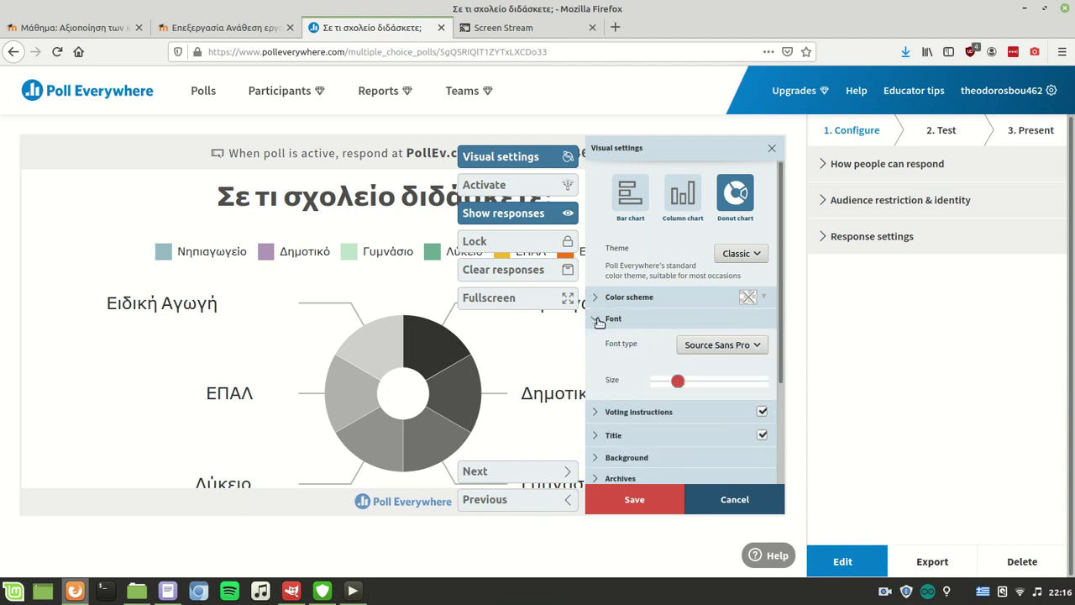
{"action": "left_click_drag", "start_coordinate": [678, 381], "coordinate": [698, 384]}
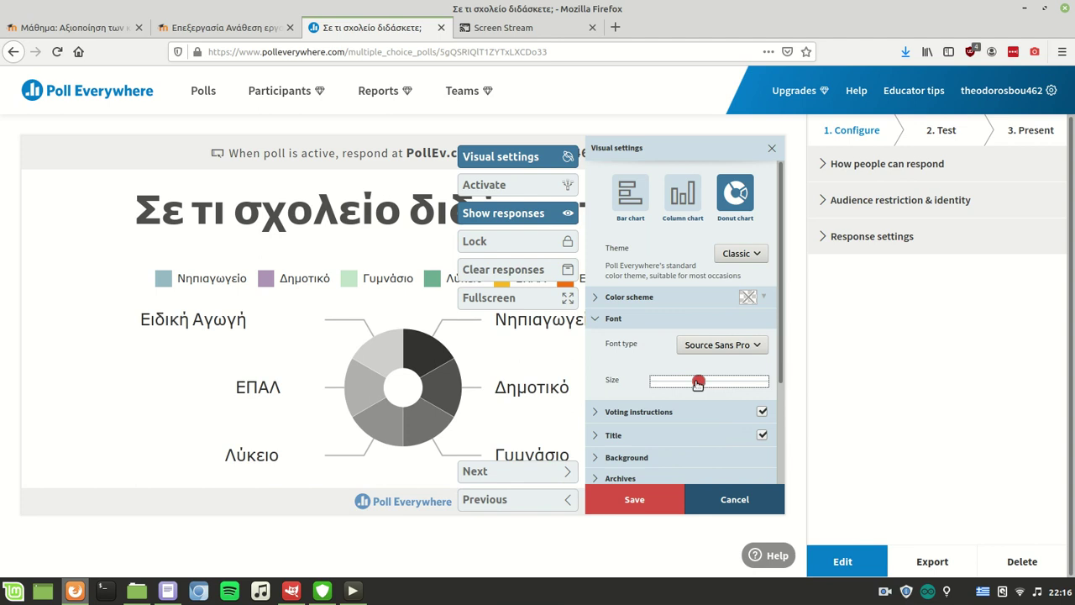
{"action": "left_click", "coordinate": [593, 320]}
Try hiding the voting instructions, show them again, and review their color, size and alignment options
{"action": "left_click", "coordinate": [761, 342]}
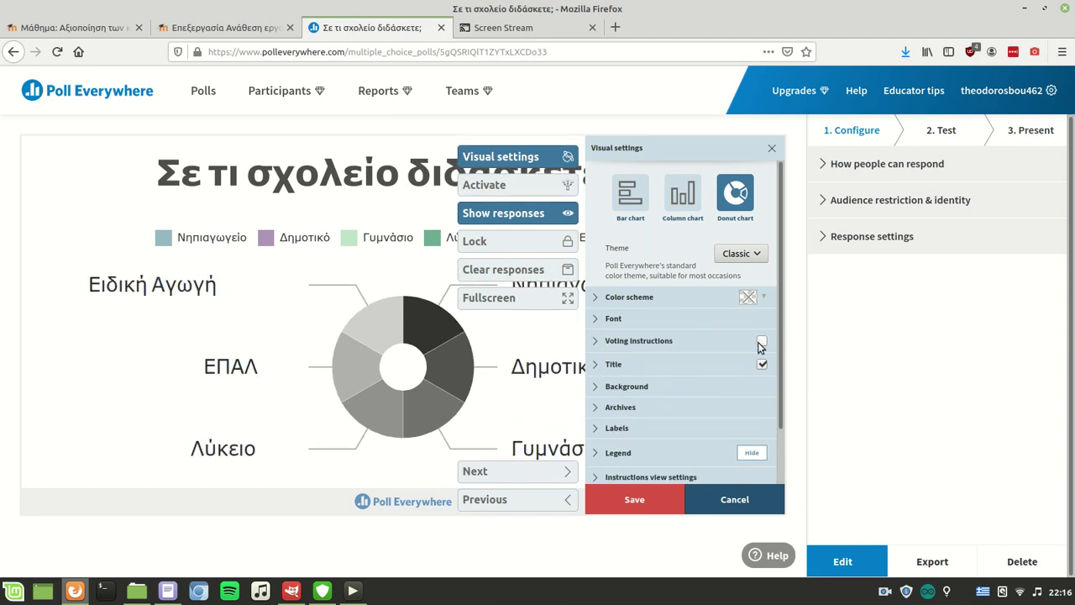
{"action": "left_click", "coordinate": [761, 344]}
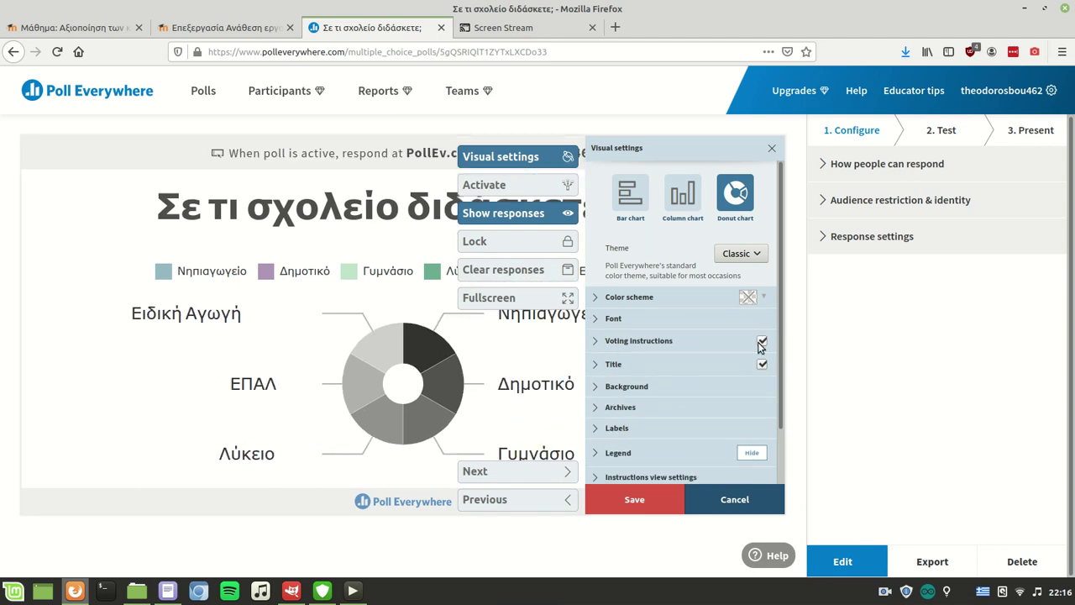
{"action": "left_click", "coordinate": [596, 342]}
{"action": "left_click", "coordinate": [597, 344]}
{"action": "left_click", "coordinate": [597, 342]}
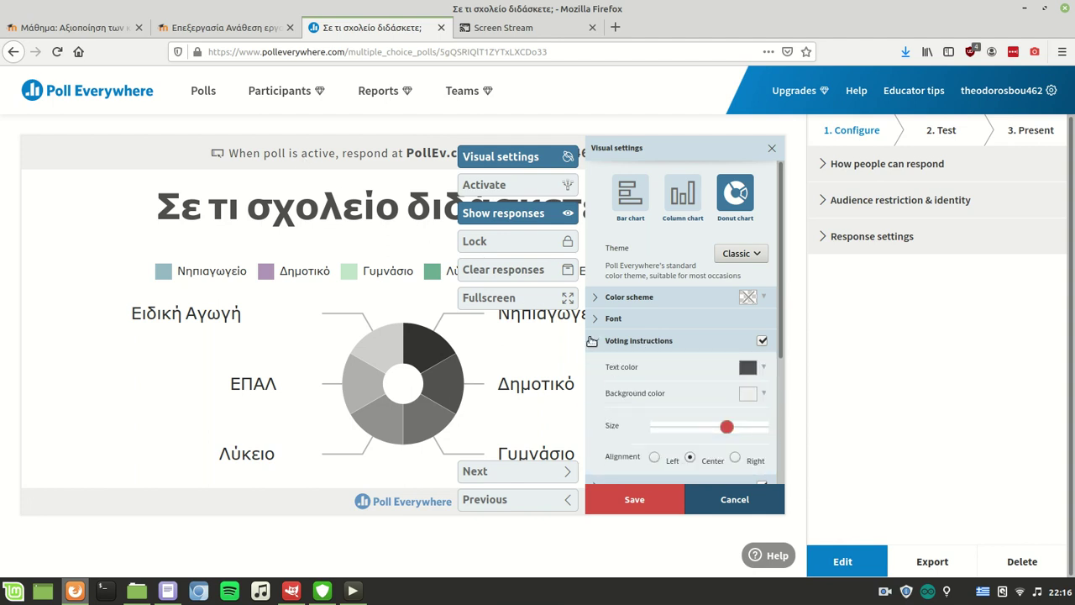
{"action": "left_click", "coordinate": [595, 341]}
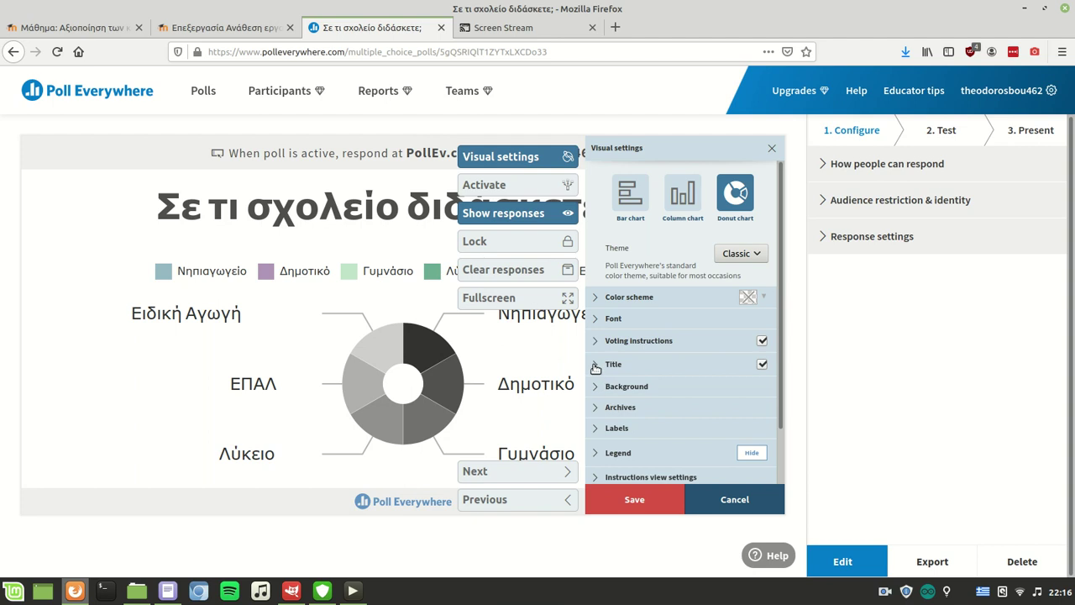
Set the poll title's text color to dark orange
{"action": "left_click", "coordinate": [596, 367]}
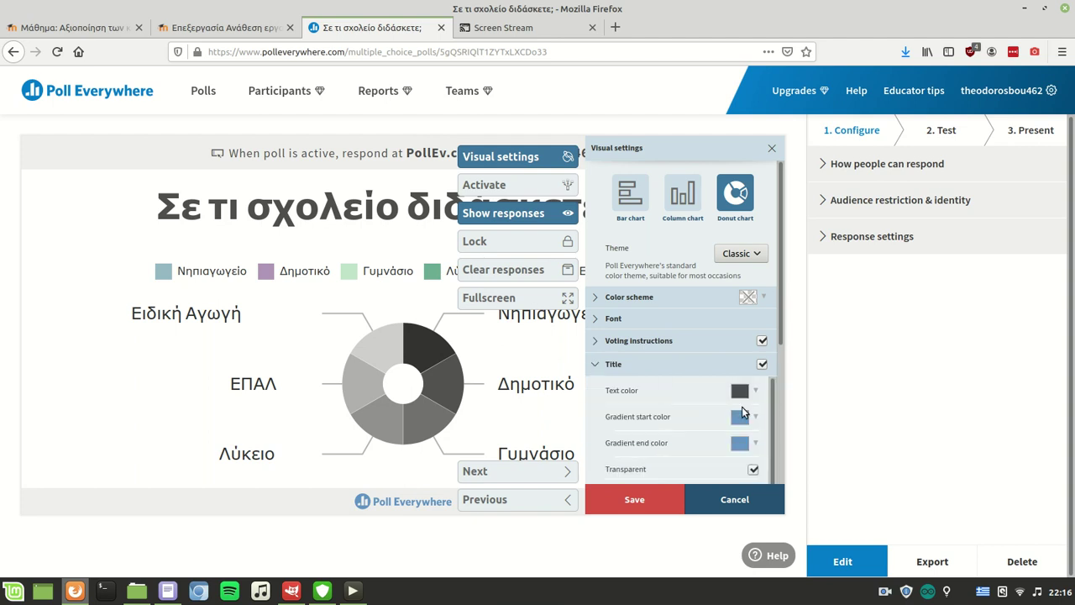
{"action": "left_click", "coordinate": [739, 390]}
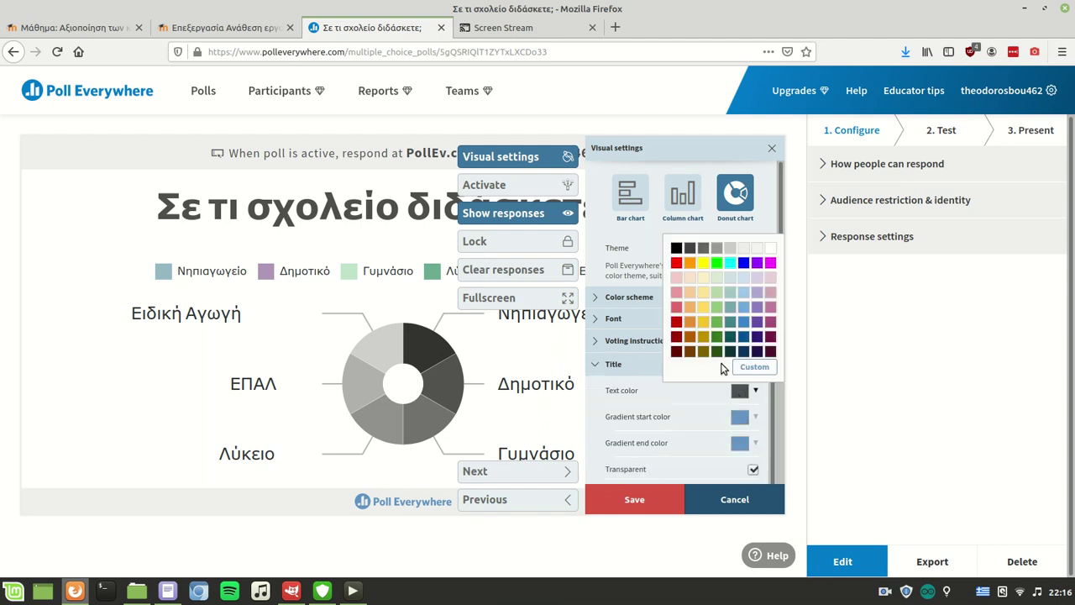
{"action": "left_click", "coordinate": [689, 337]}
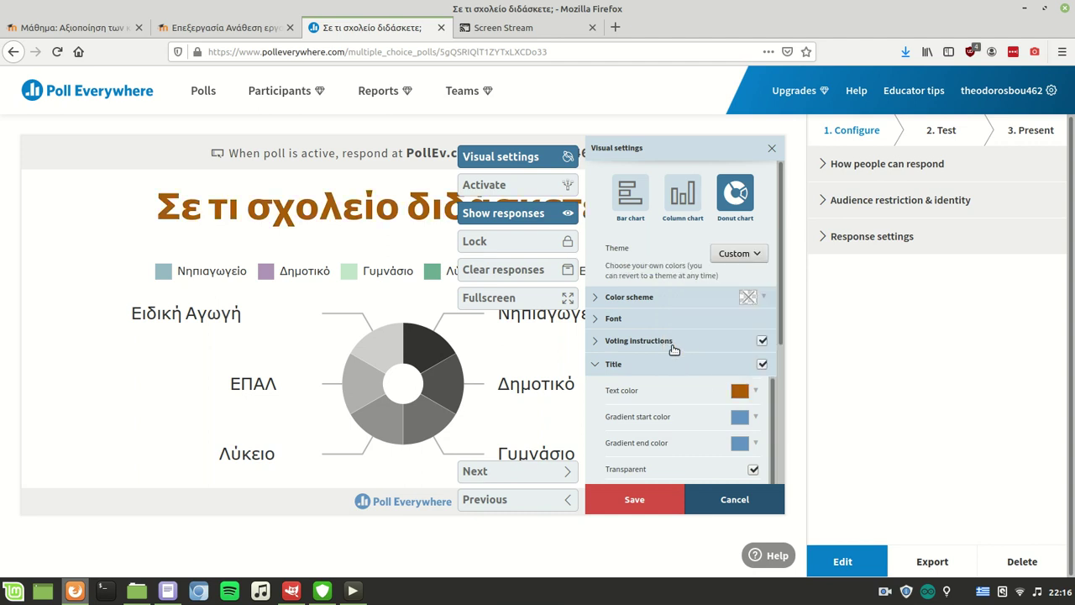
{"action": "left_click", "coordinate": [611, 367]}
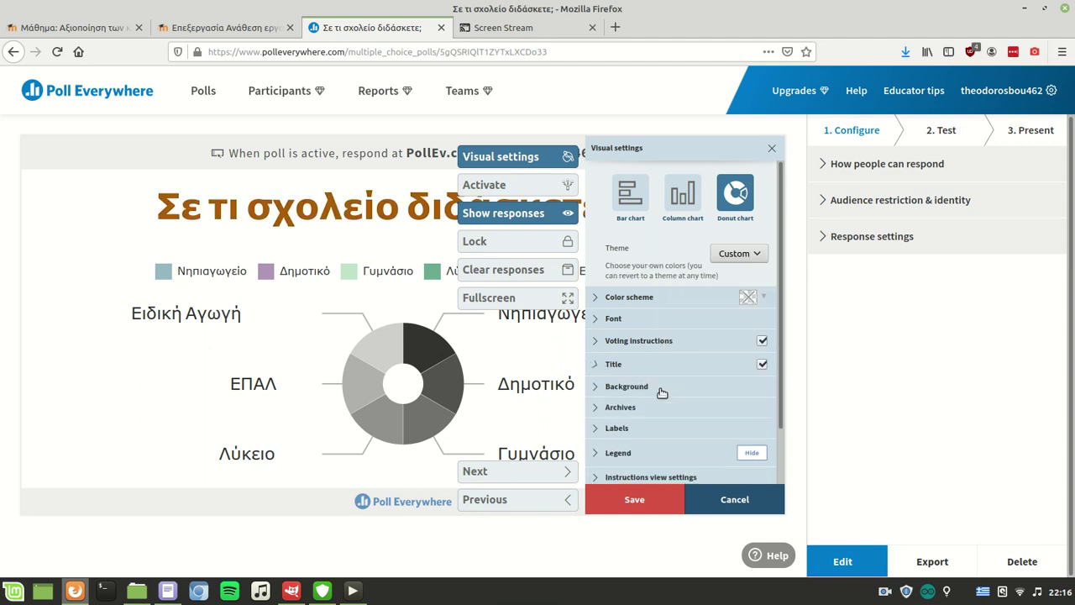
Check the background image upload options without adding an image, and set the poll's background color to pale blue
{"action": "left_click", "coordinate": [609, 388]}
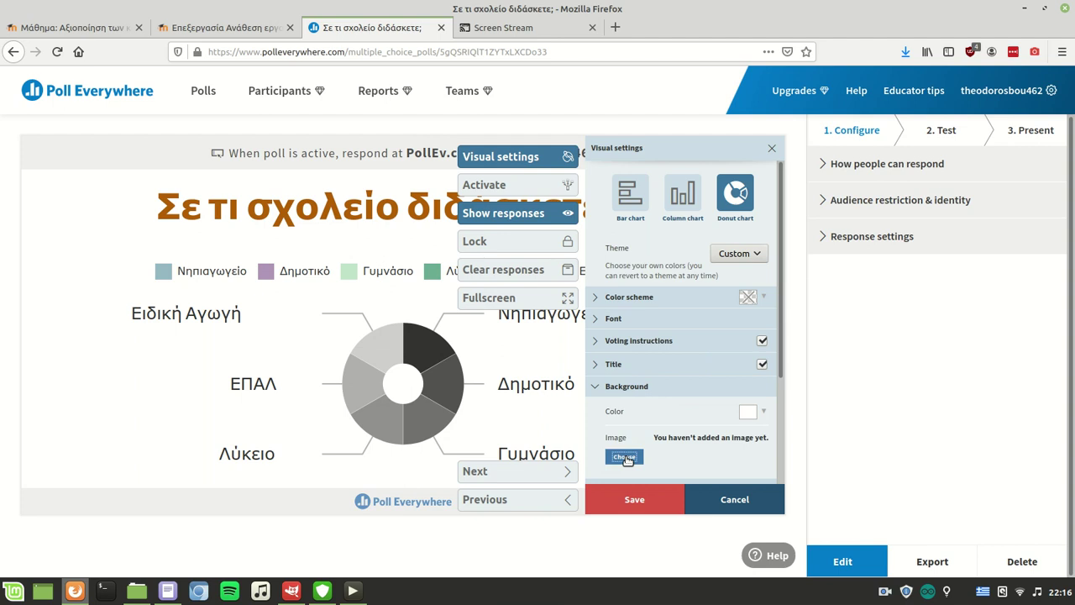
{"action": "left_click", "coordinate": [624, 456]}
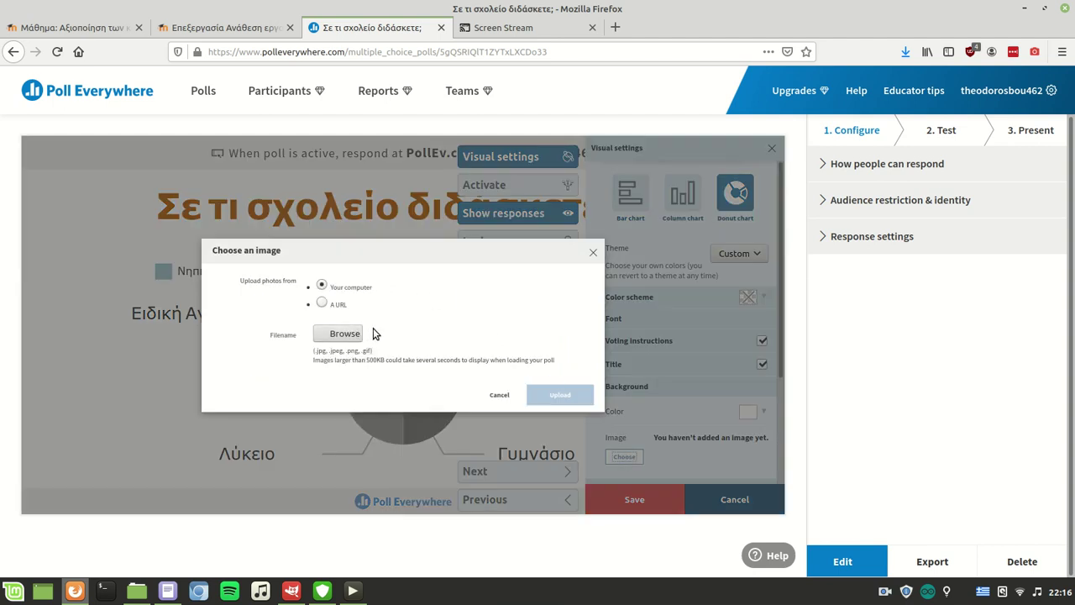
{"action": "left_click", "coordinate": [593, 255]}
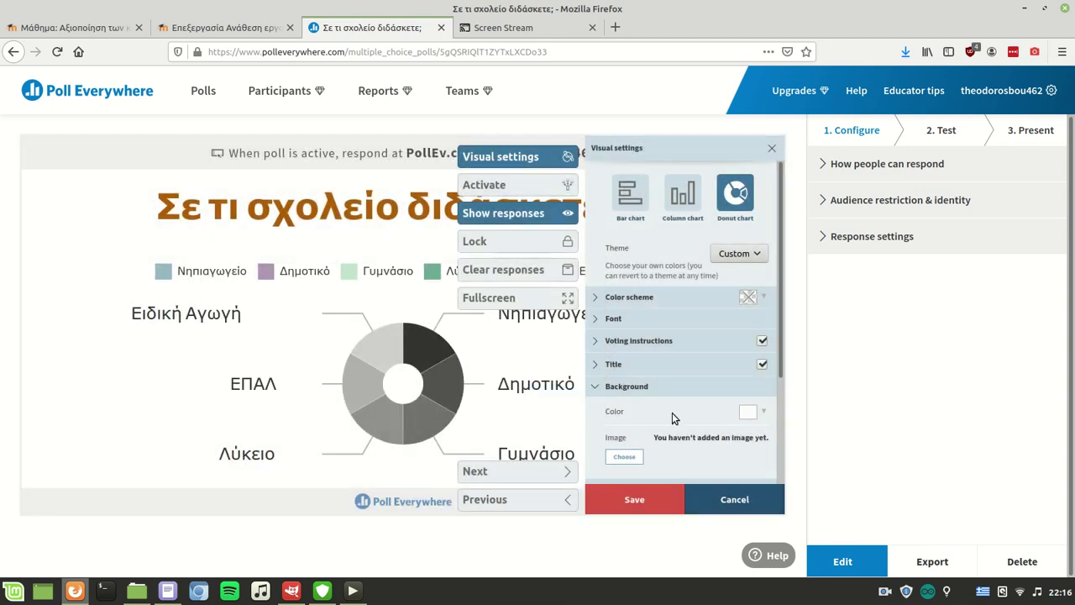
{"action": "left_click", "coordinate": [750, 412]}
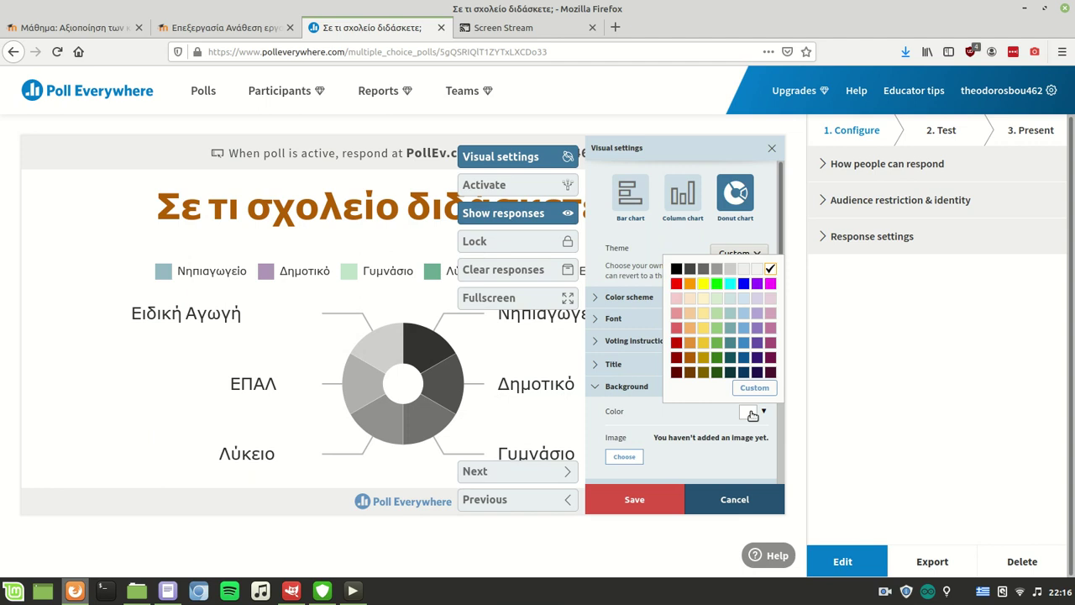
{"action": "left_click", "coordinate": [744, 333]}
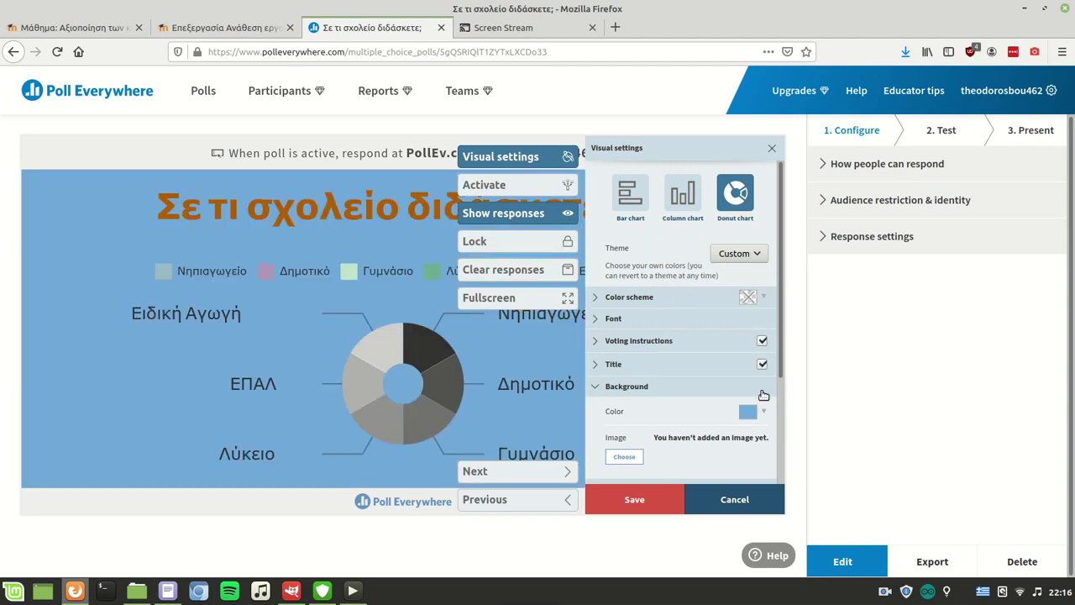
{"action": "left_click", "coordinate": [754, 415]}
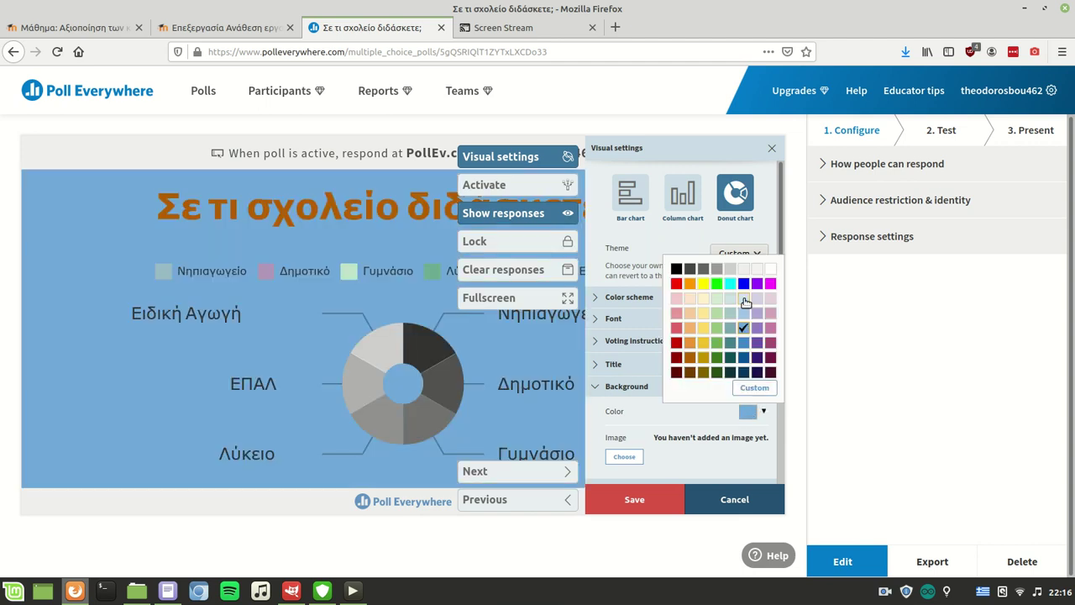
{"action": "left_click", "coordinate": [745, 300]}
{"action": "left_click", "coordinate": [606, 388]}
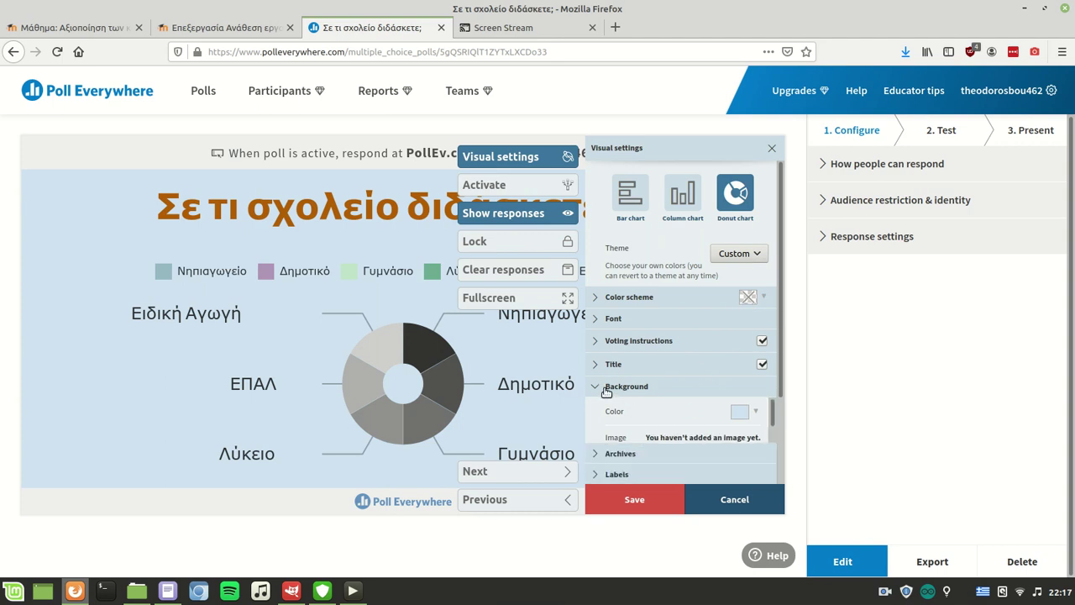
Check which runs the archive results can come from and look at the chart label text color setting
{"action": "scroll", "coordinate": [646, 420], "scroll_direction": "down", "scroll_amount": 1}
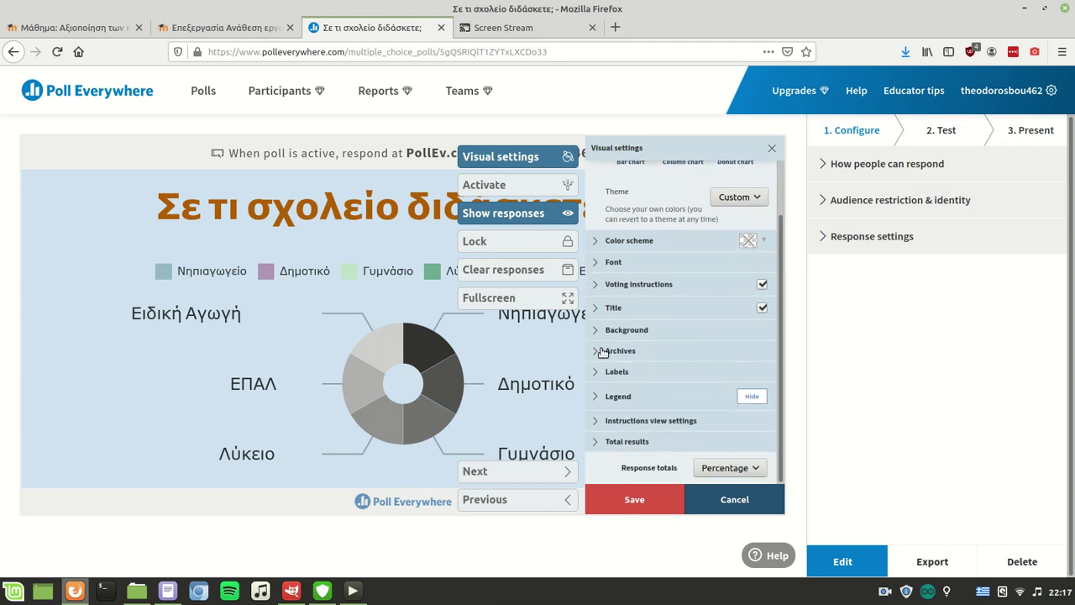
{"action": "left_click", "coordinate": [602, 352]}
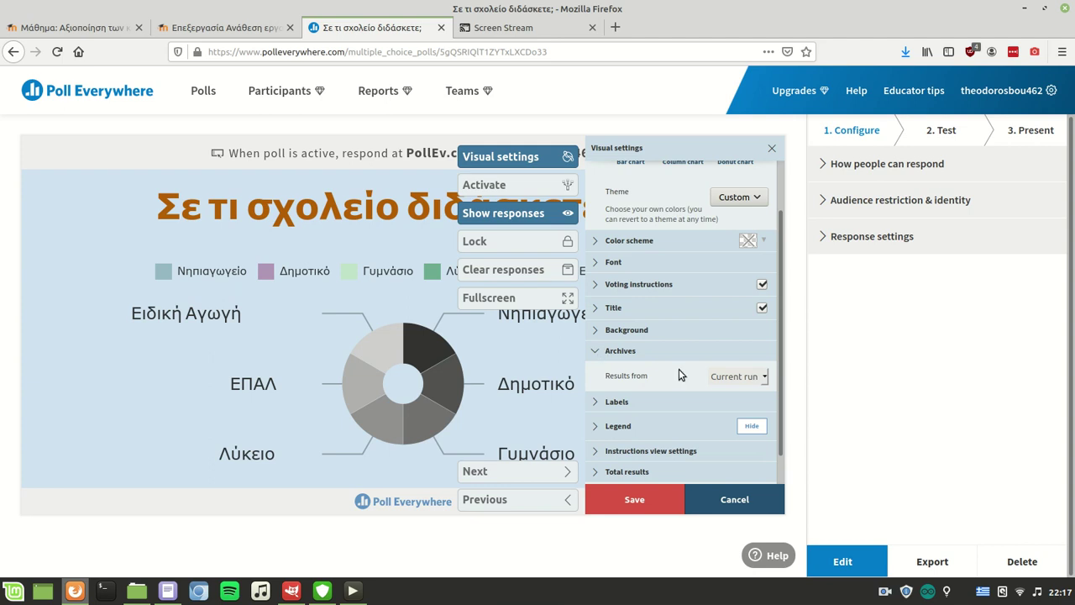
{"action": "left_click", "coordinate": [765, 381]}
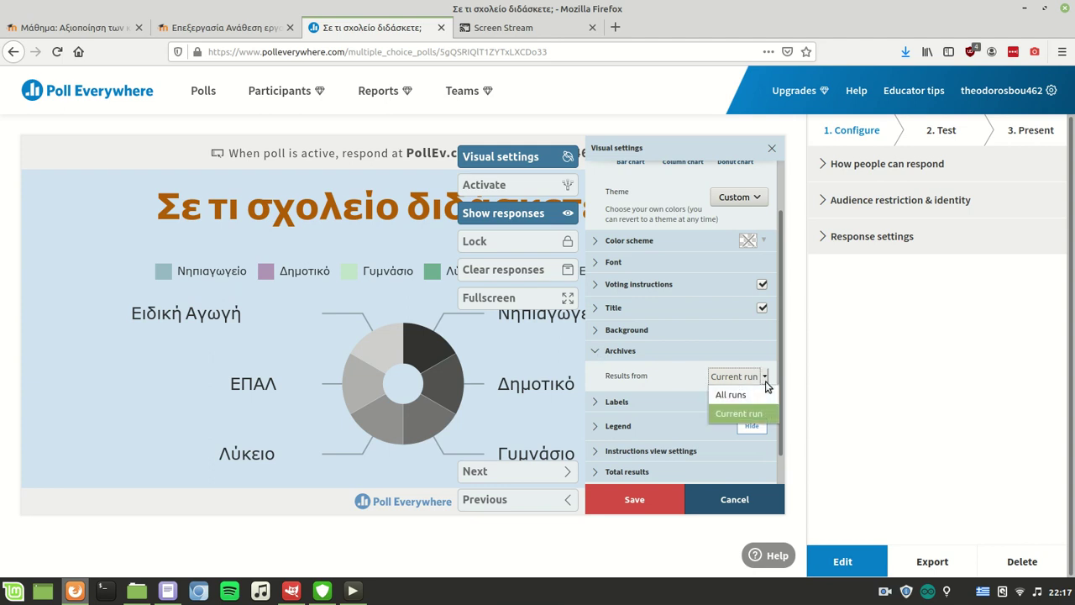
{"action": "left_click", "coordinate": [765, 385]}
{"action": "left_click", "coordinate": [597, 352]}
{"action": "left_click", "coordinate": [612, 374]}
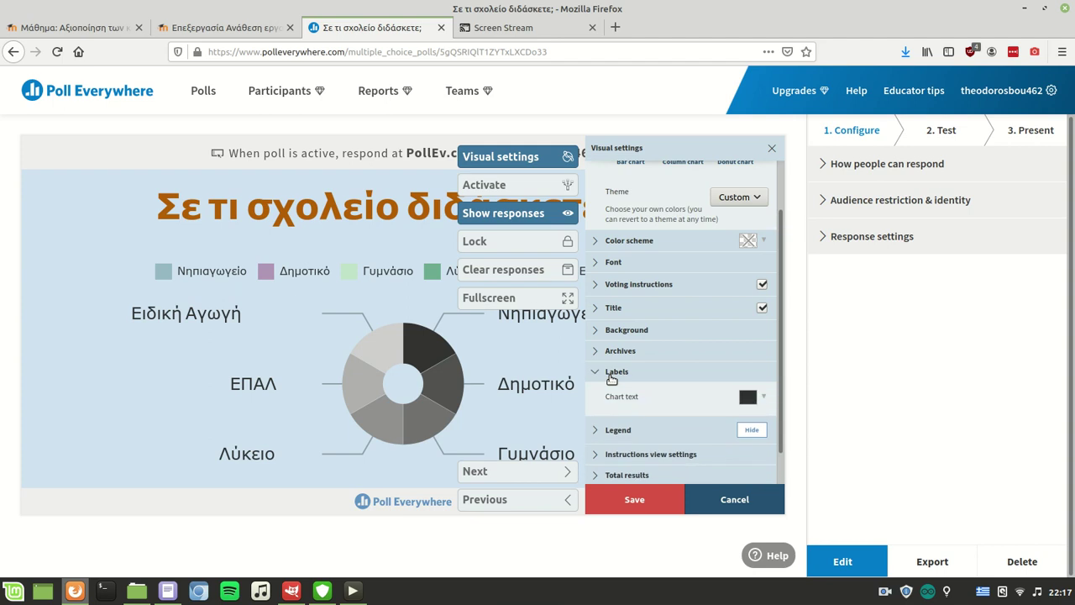
{"action": "left_click", "coordinate": [612, 374]}
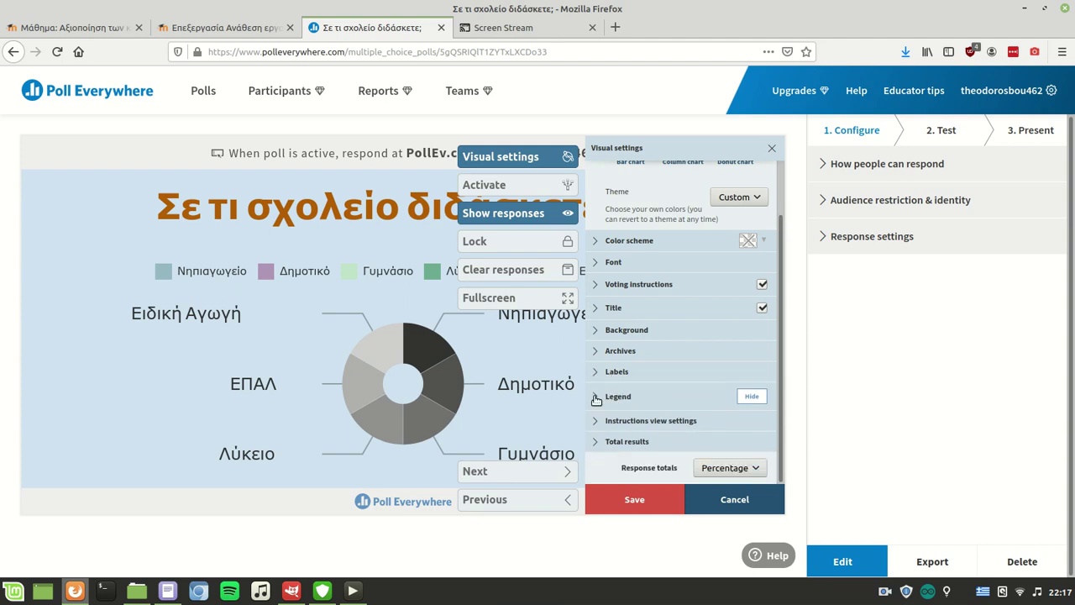
Review the legend's color for each answer option and hide the legend from the donut chart
{"action": "left_click", "coordinate": [596, 398]}
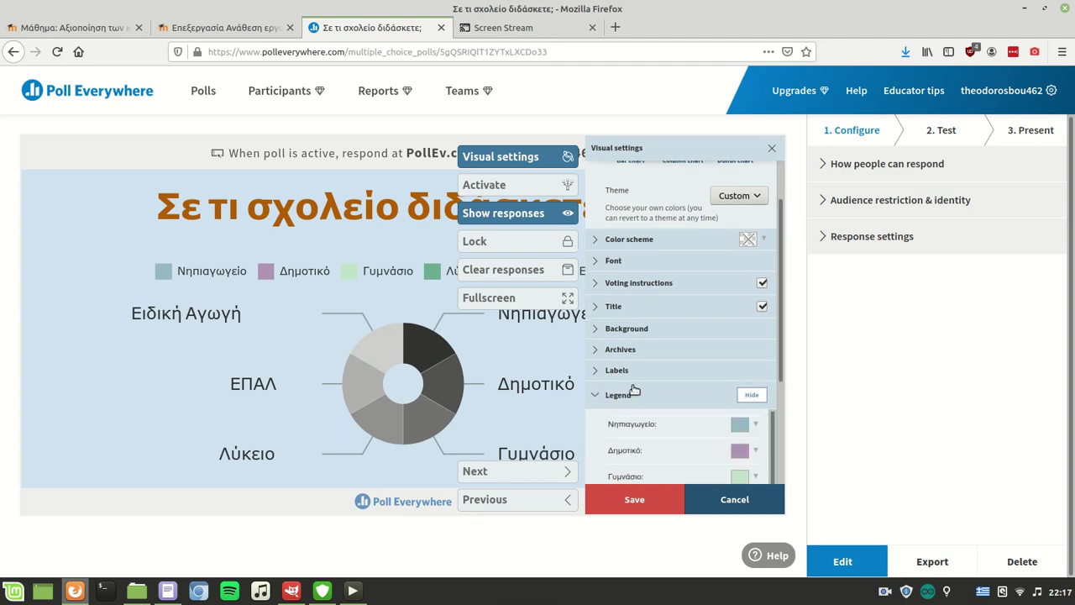
{"action": "scroll", "coordinate": [628, 392], "scroll_direction": "down", "scroll_amount": 2}
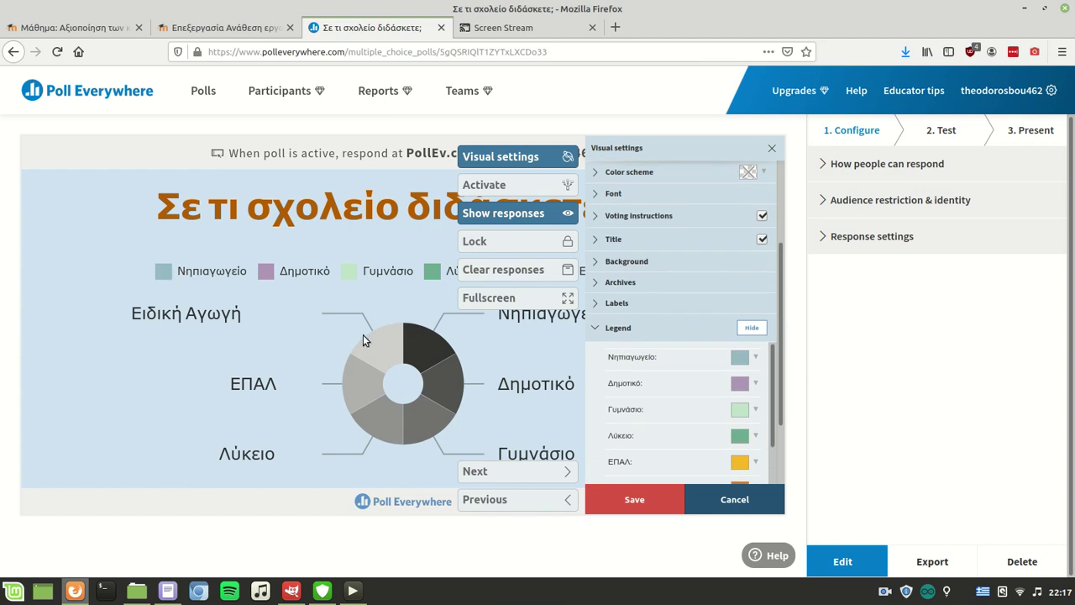
{"action": "left_click_drag", "start_coordinate": [771, 378], "coordinate": [766, 336]}
{"action": "left_click", "coordinate": [752, 328]}
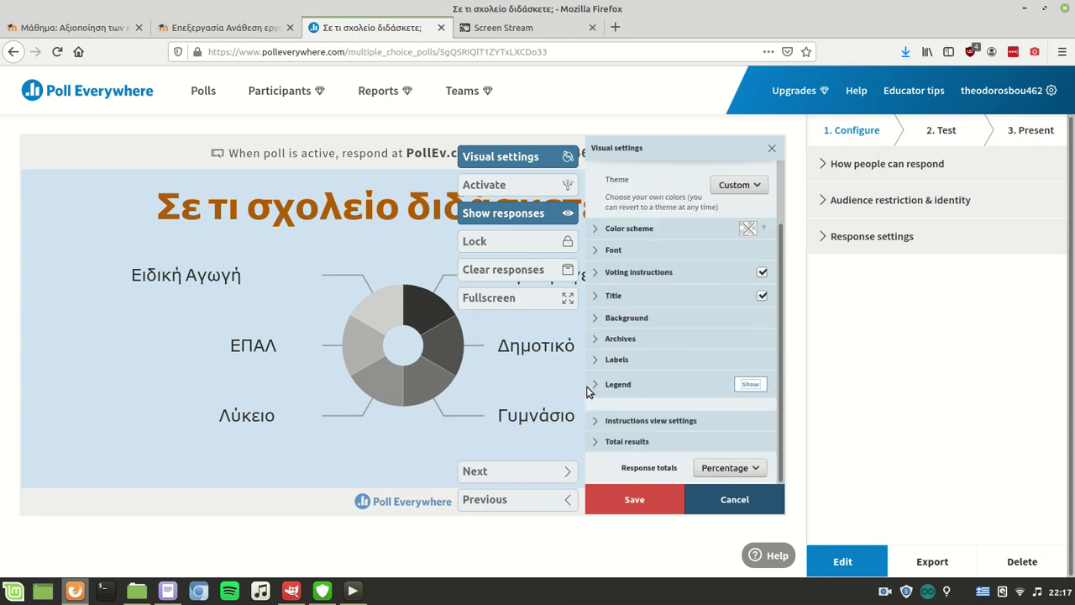
{"action": "left_click", "coordinate": [751, 384]}
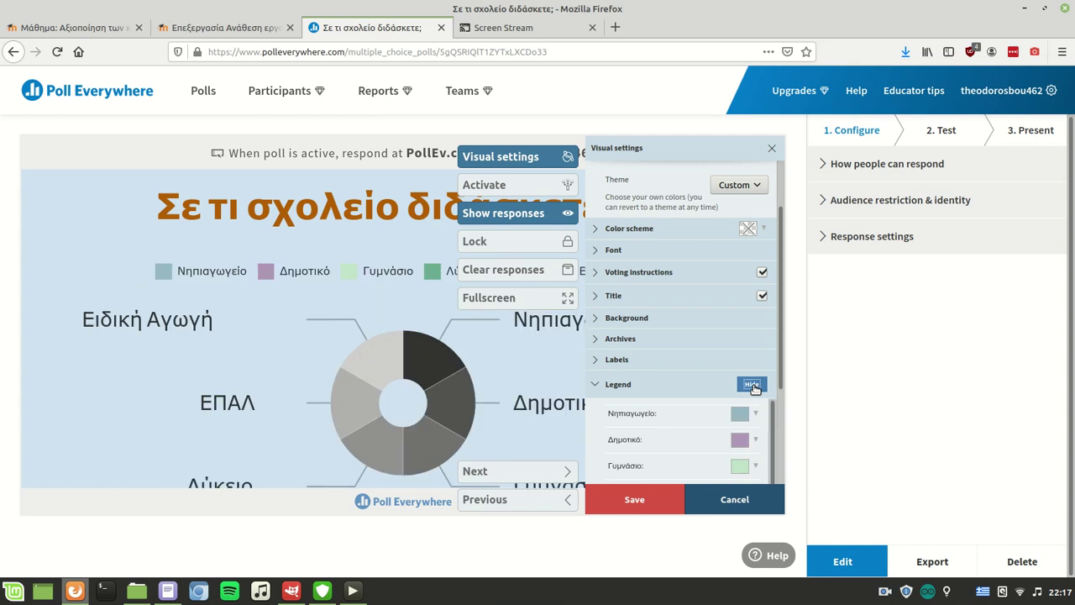
{"action": "left_click", "coordinate": [752, 385]}
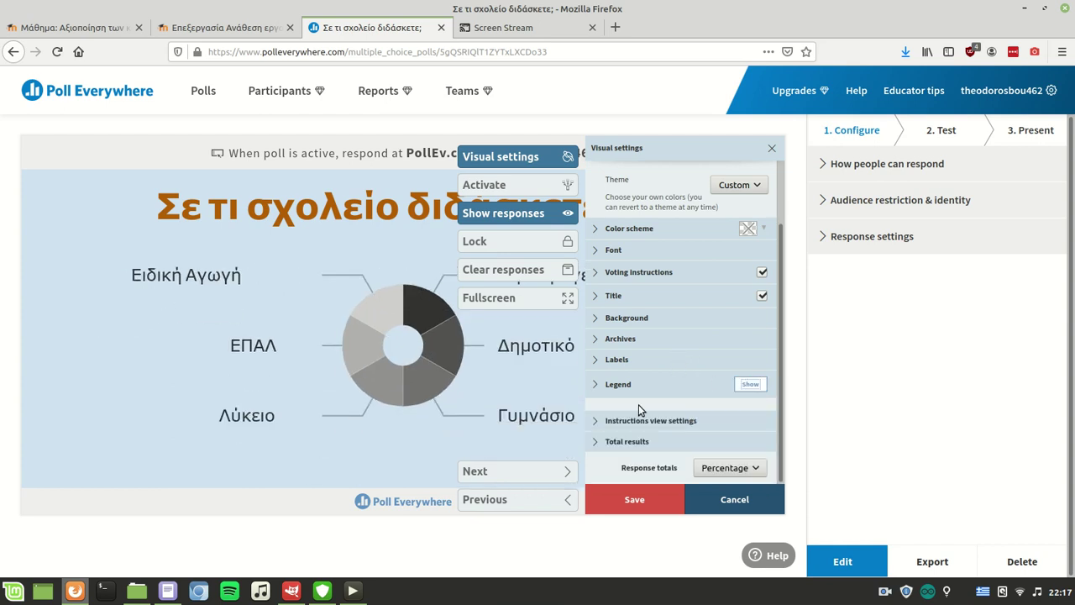
Set the answer box color in the instructions view to light orange
{"action": "left_click", "coordinate": [595, 422]}
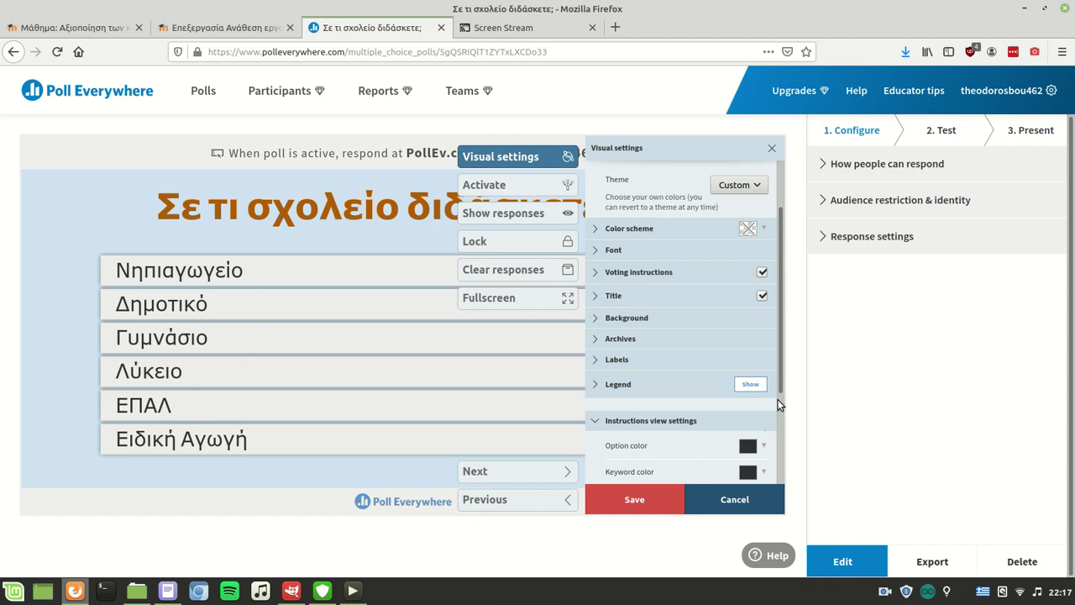
{"action": "scroll", "coordinate": [777, 420], "scroll_direction": "down", "scroll_amount": 2}
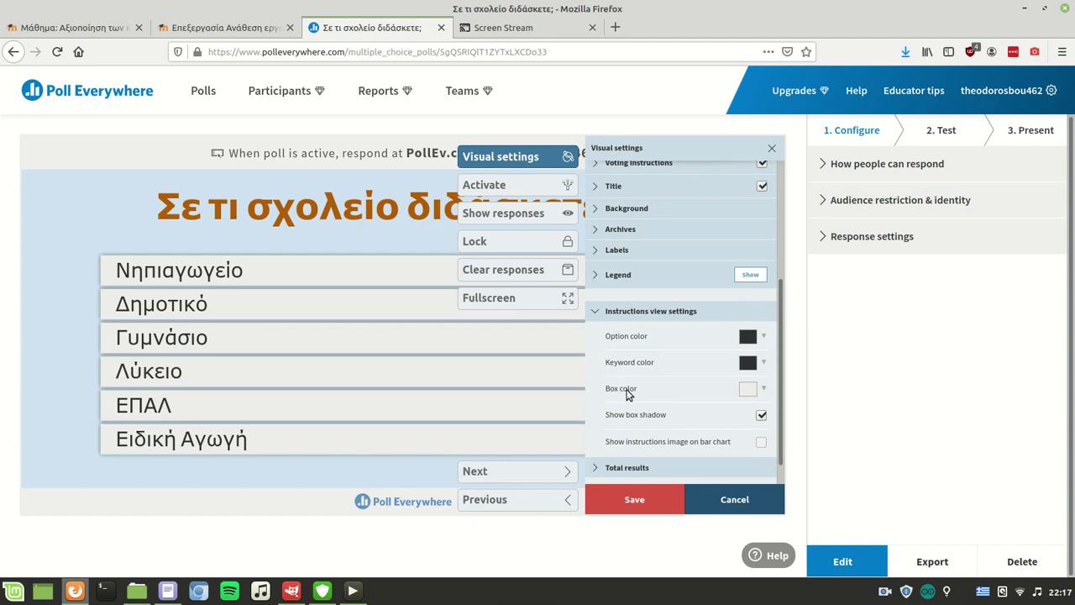
{"action": "left_click", "coordinate": [761, 391]}
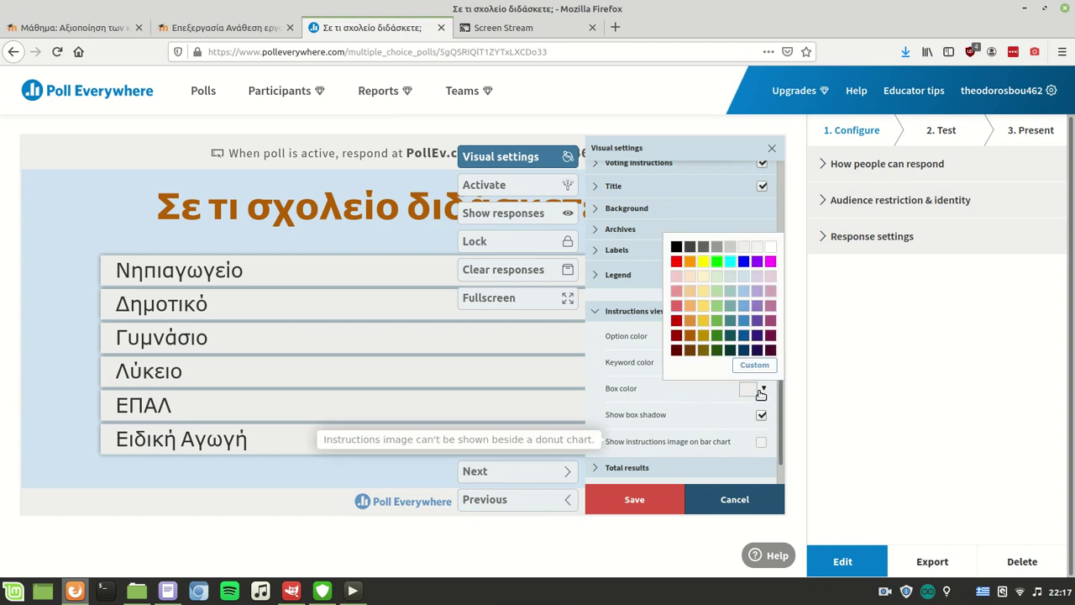
{"action": "left_click", "coordinate": [688, 293]}
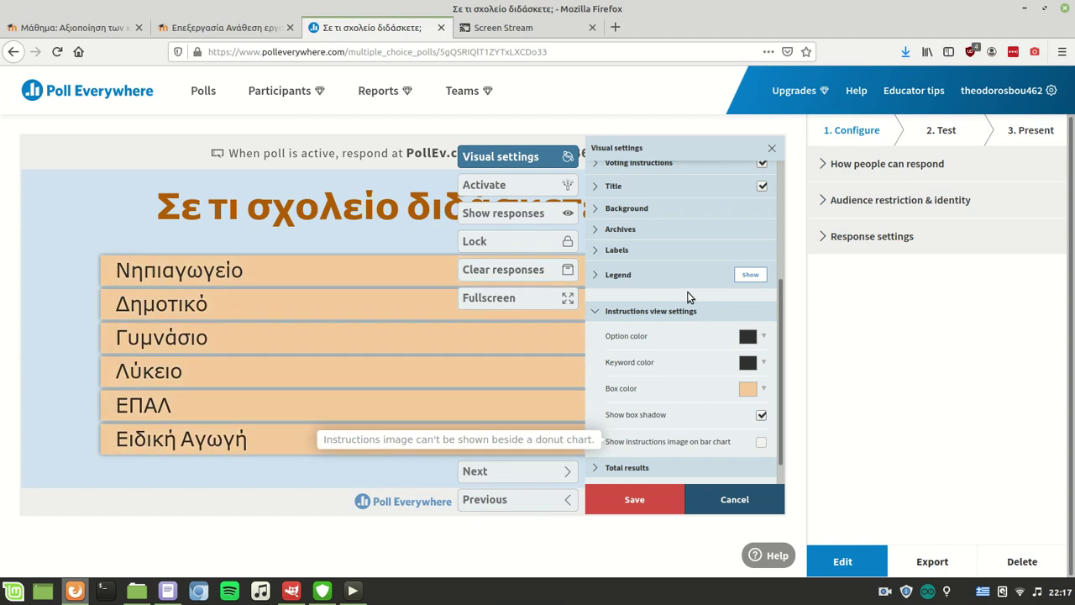
{"action": "left_click", "coordinate": [610, 312]}
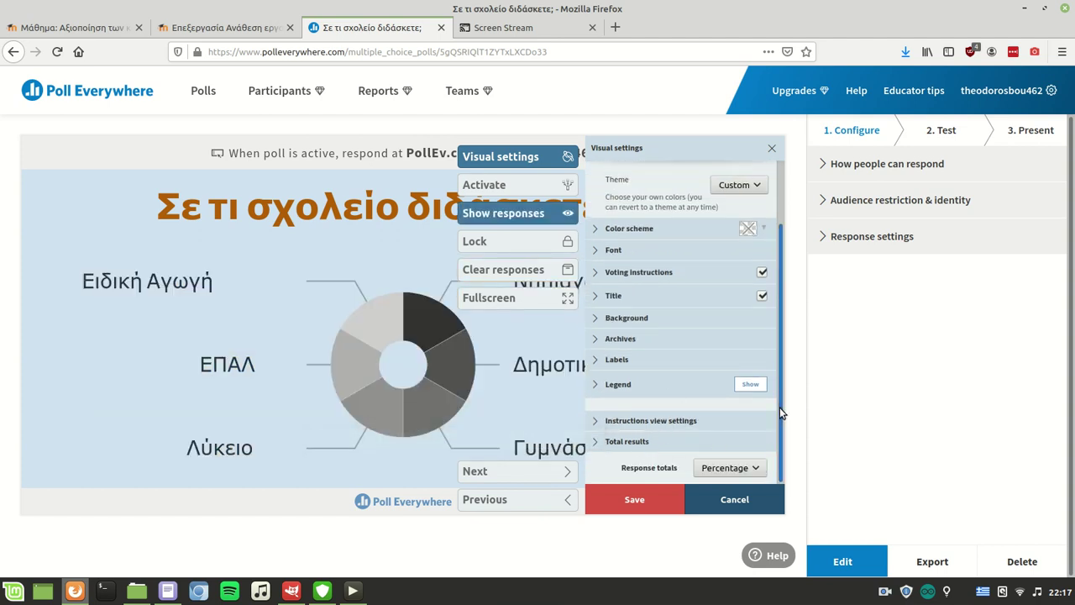
Try Count for the response totals, set them back to Percentage, and save the visual settings
{"action": "left_click", "coordinate": [730, 471]}
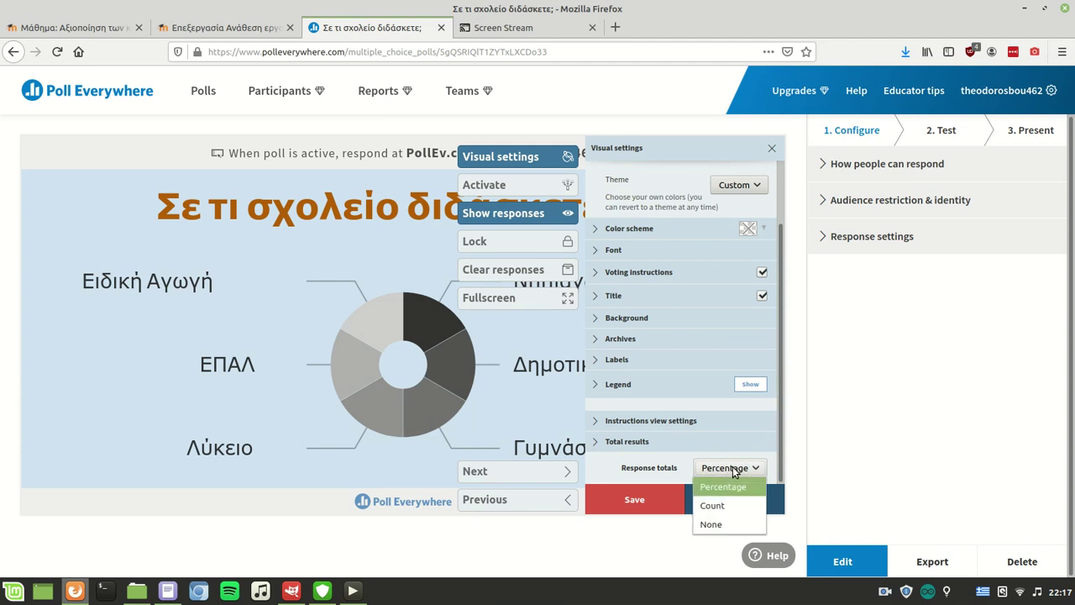
{"action": "left_click", "coordinate": [712, 505]}
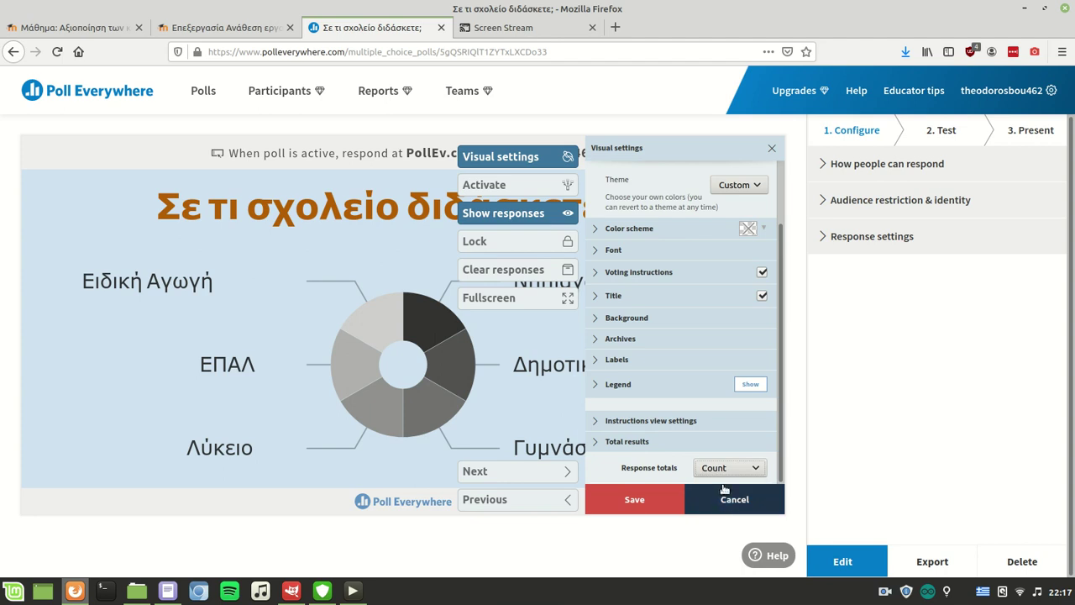
{"action": "left_click", "coordinate": [722, 468]}
{"action": "left_click", "coordinate": [719, 493]}
{"action": "left_click", "coordinate": [651, 500]}
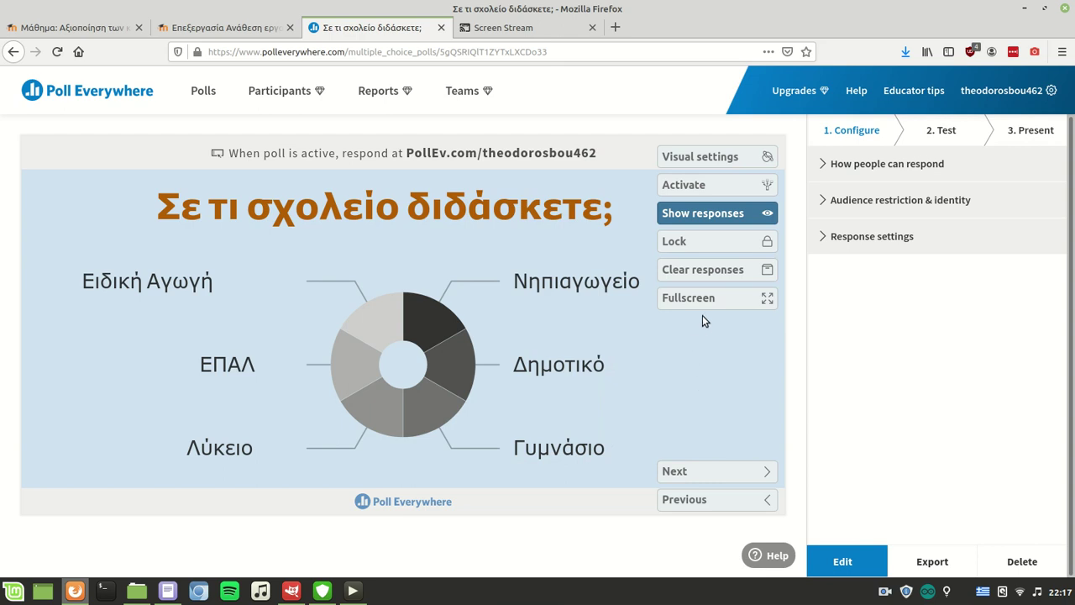
Activate the poll and submit test web responses for Γυμνάσιο, Νηπιαγωγείο and Λύκειο
{"action": "left_click", "coordinate": [946, 133]}
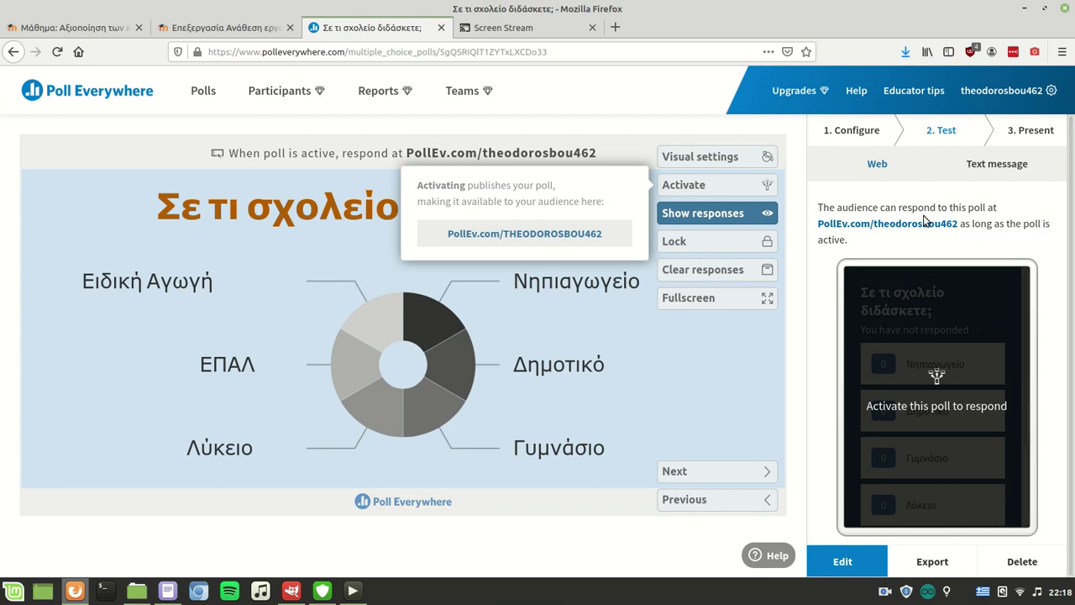
{"action": "left_click", "coordinate": [705, 186]}
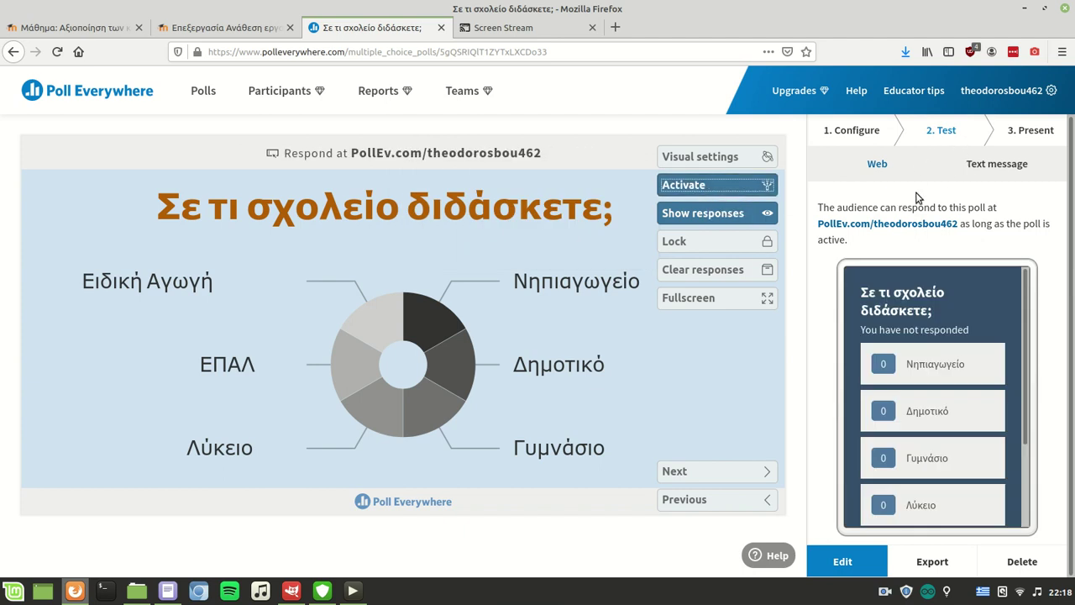
{"action": "scroll", "coordinate": [941, 403], "scroll_direction": "down", "scroll_amount": 2}
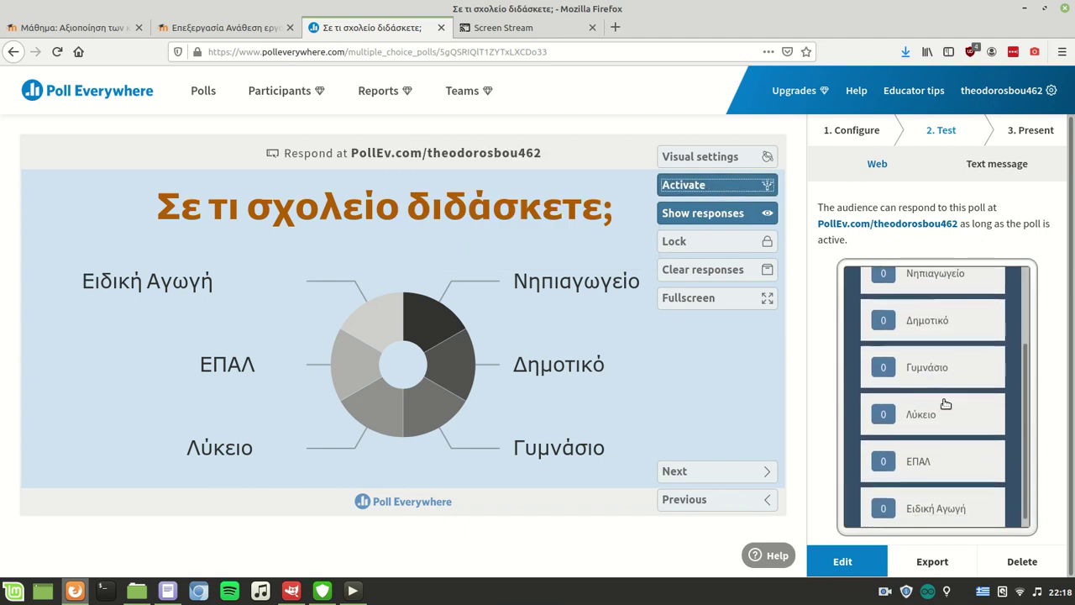
{"action": "left_click", "coordinate": [926, 366]}
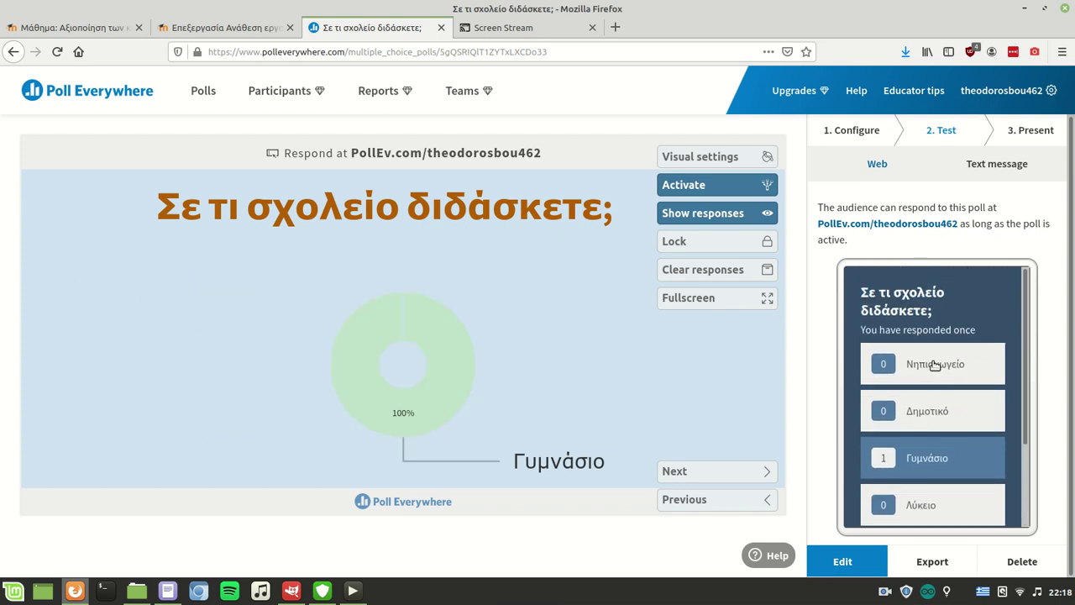
{"action": "left_click", "coordinate": [934, 366]}
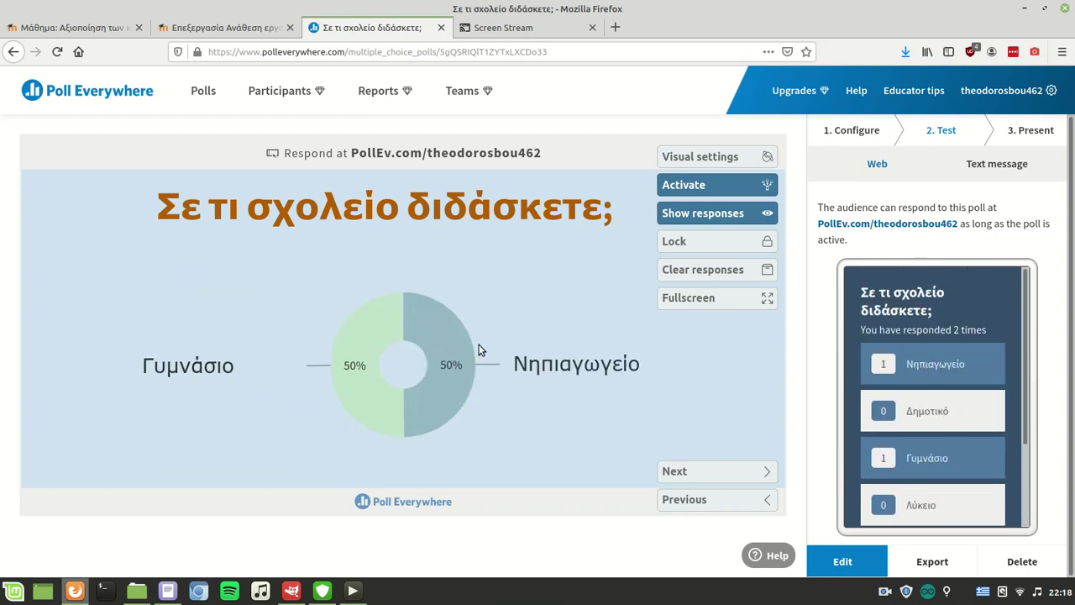
{"action": "left_click", "coordinate": [915, 504]}
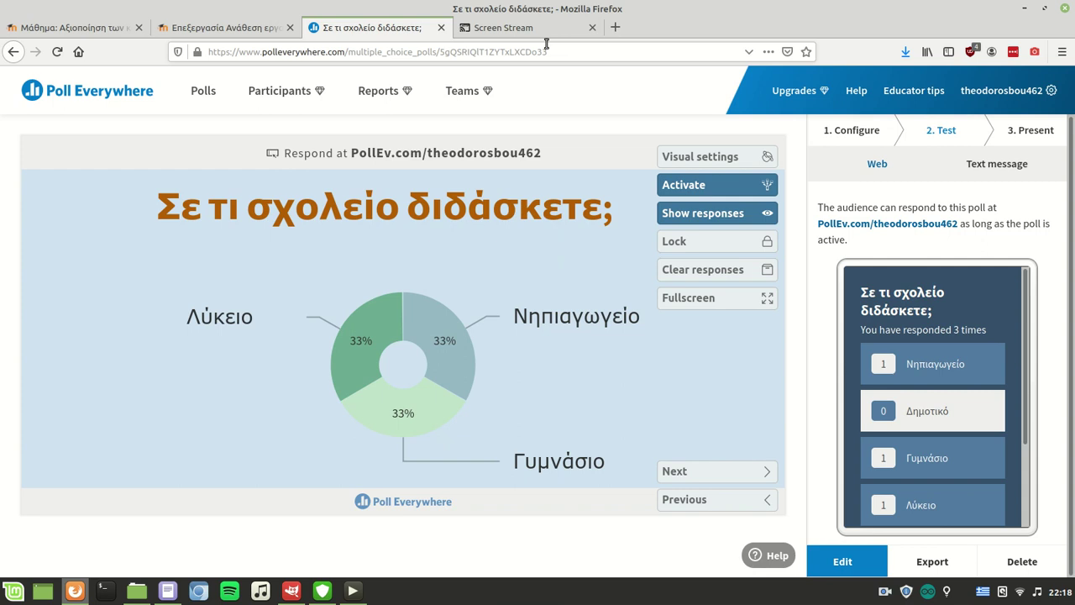
View the poll being answered on the phone through Screen Stream, and return to the poll's results chart
{"action": "left_click", "coordinate": [540, 27]}
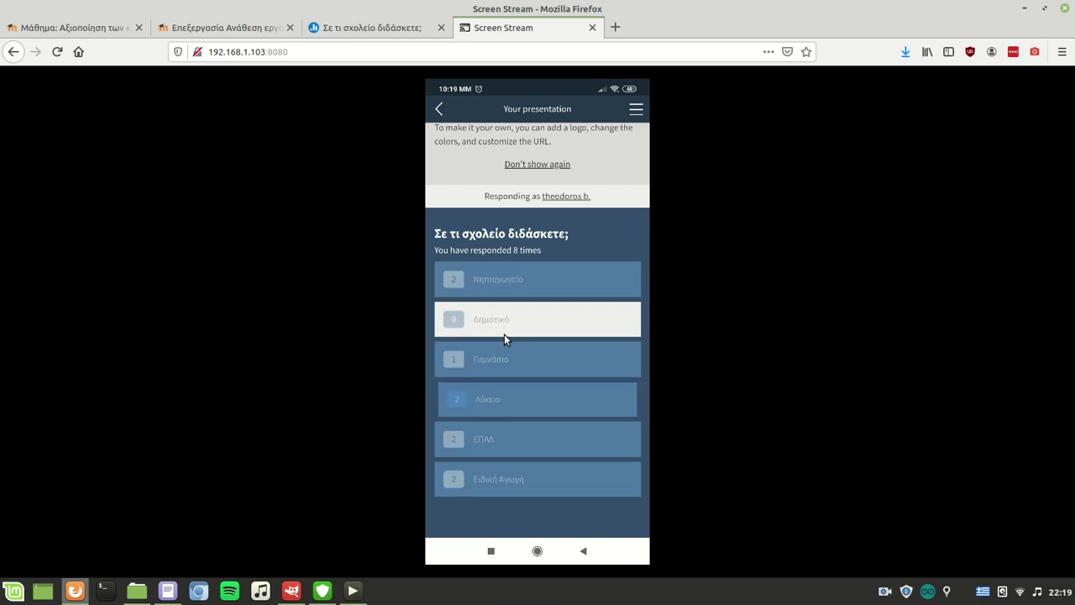
{"action": "left_click", "coordinate": [384, 29]}
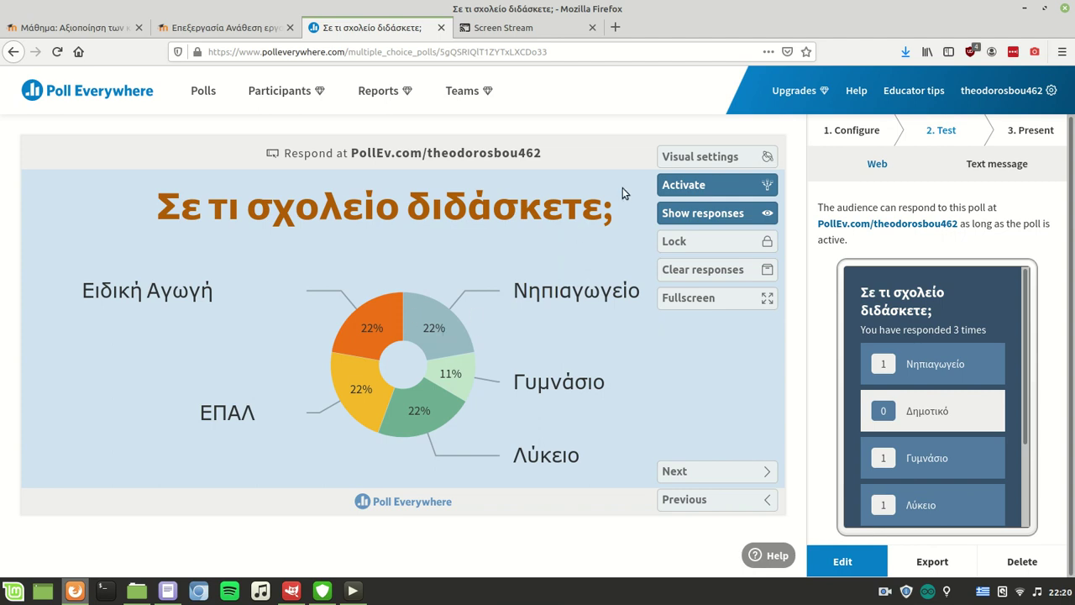
Review the poll's presentation and sharing options, including the shareable response link and live results
{"action": "left_click", "coordinate": [1036, 133]}
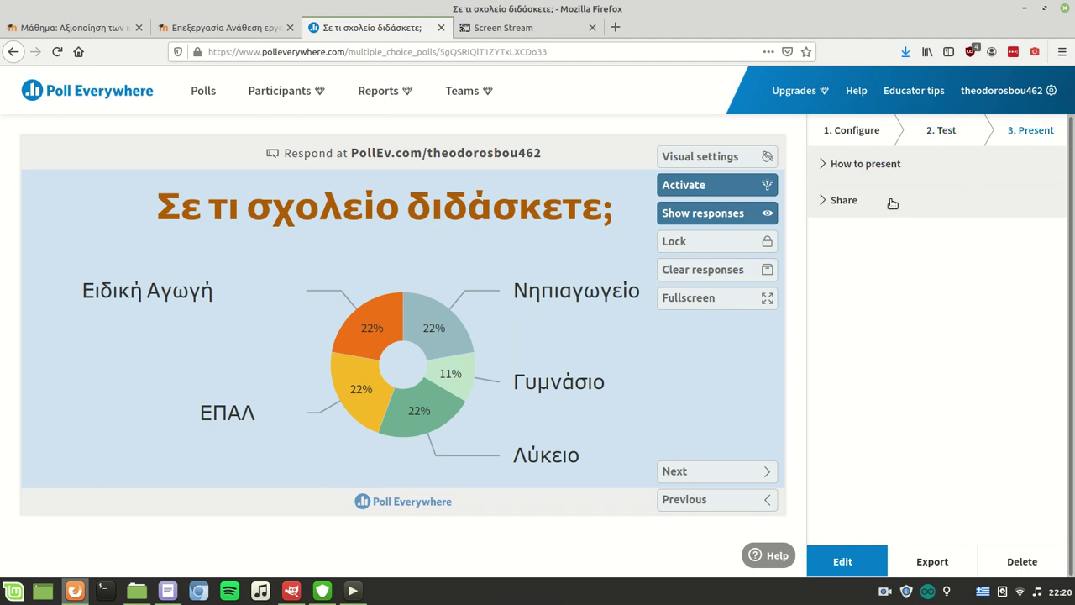
{"action": "left_click", "coordinate": [845, 164]}
{"action": "left_click", "coordinate": [845, 163]}
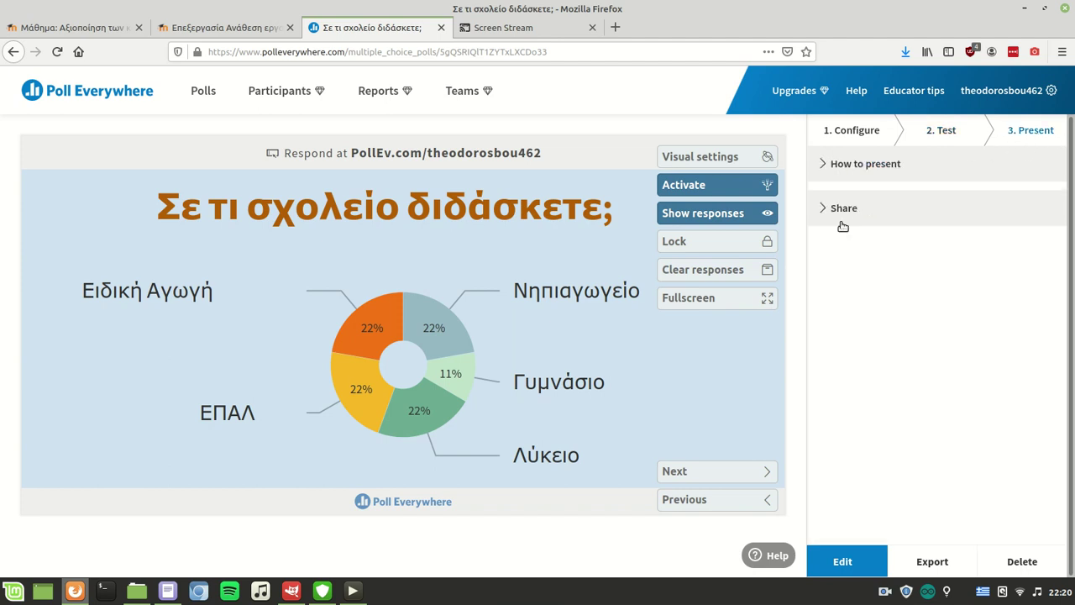
{"action": "left_click", "coordinate": [840, 202]}
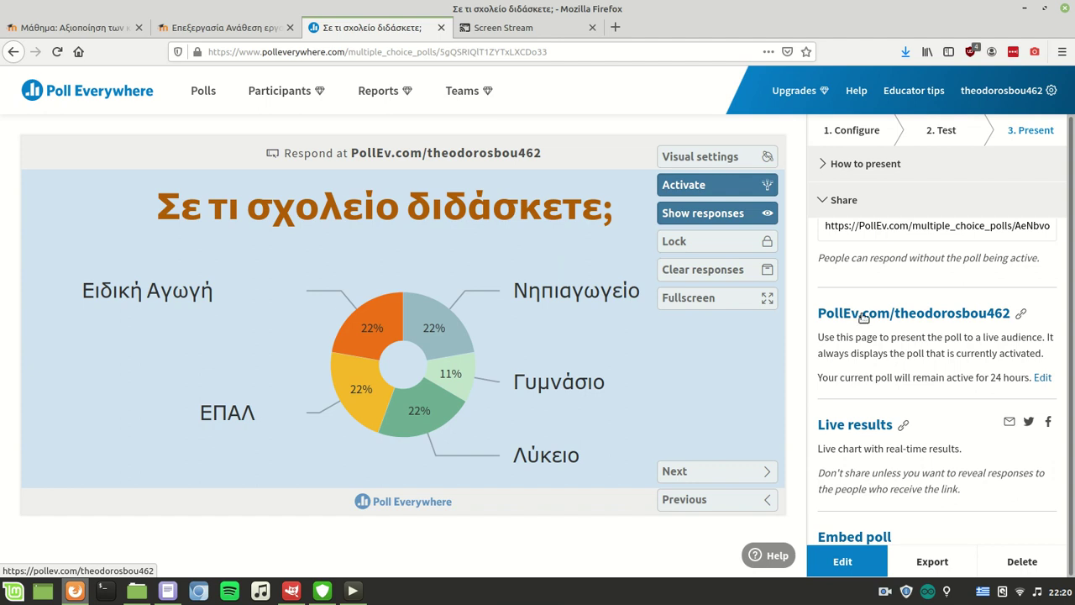
{"action": "scroll", "coordinate": [866, 319], "scroll_direction": "up", "scroll_amount": 2}
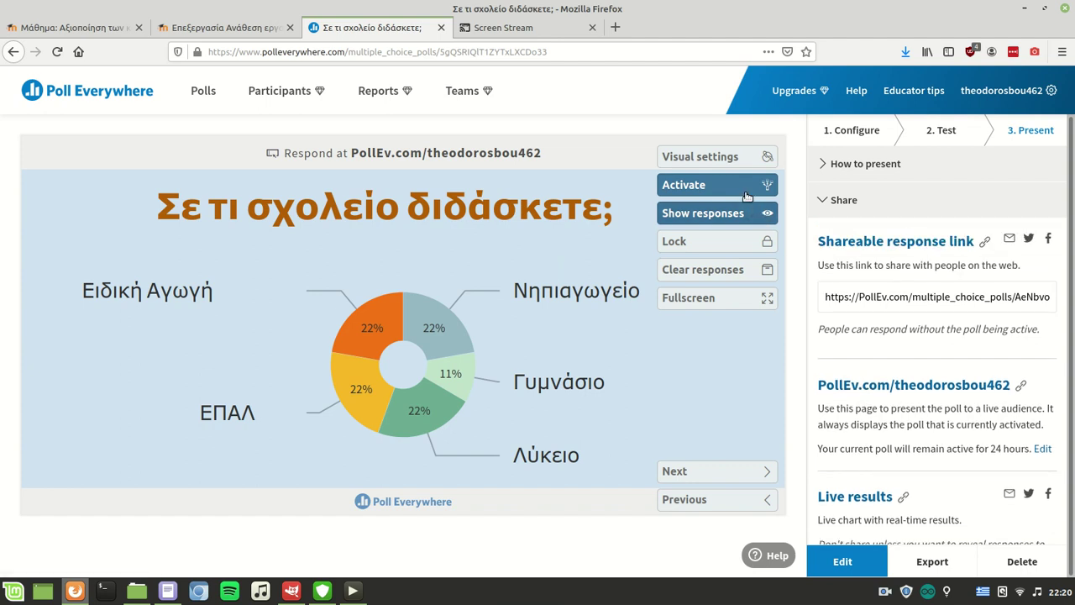
Deactivate the poll, submit a Γυμνάσιο response through its shareable response link, and reactivate it
{"action": "left_click", "coordinate": [735, 184]}
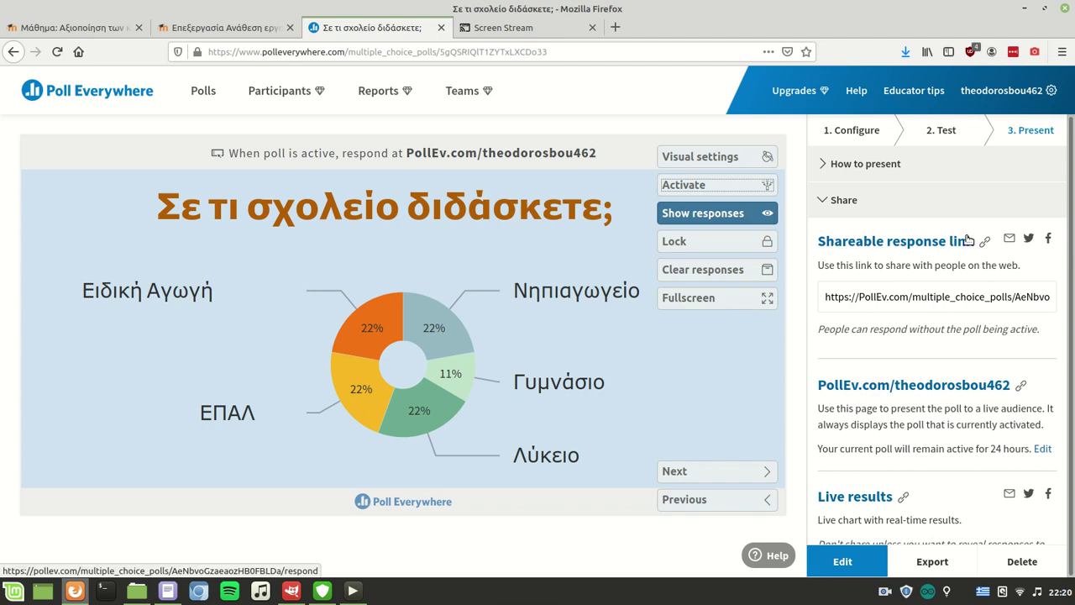
{"action": "left_click", "coordinate": [844, 243]}
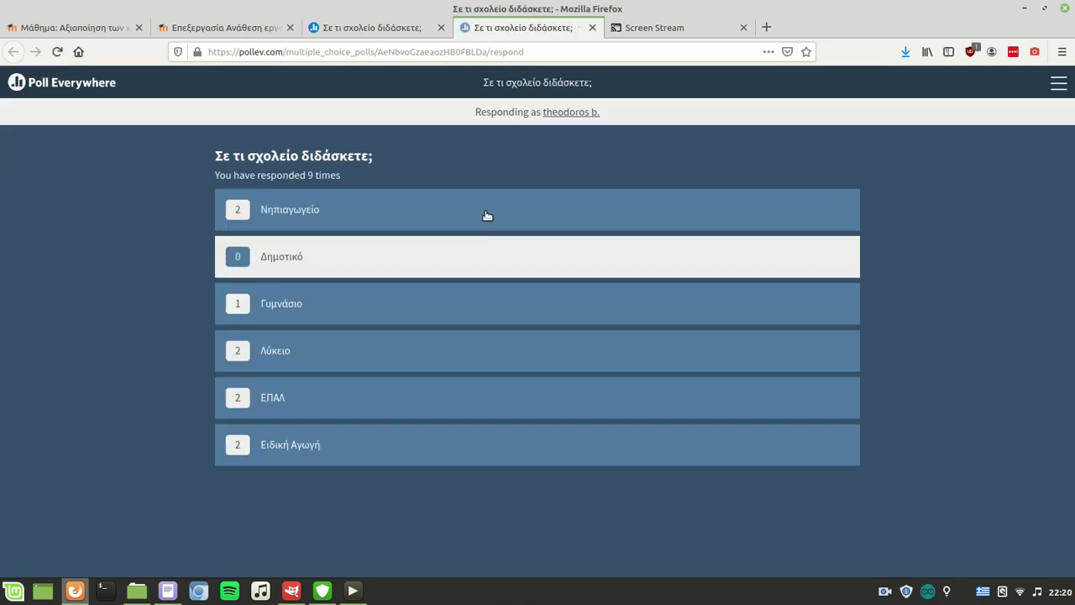
{"action": "left_click", "coordinate": [405, 304]}
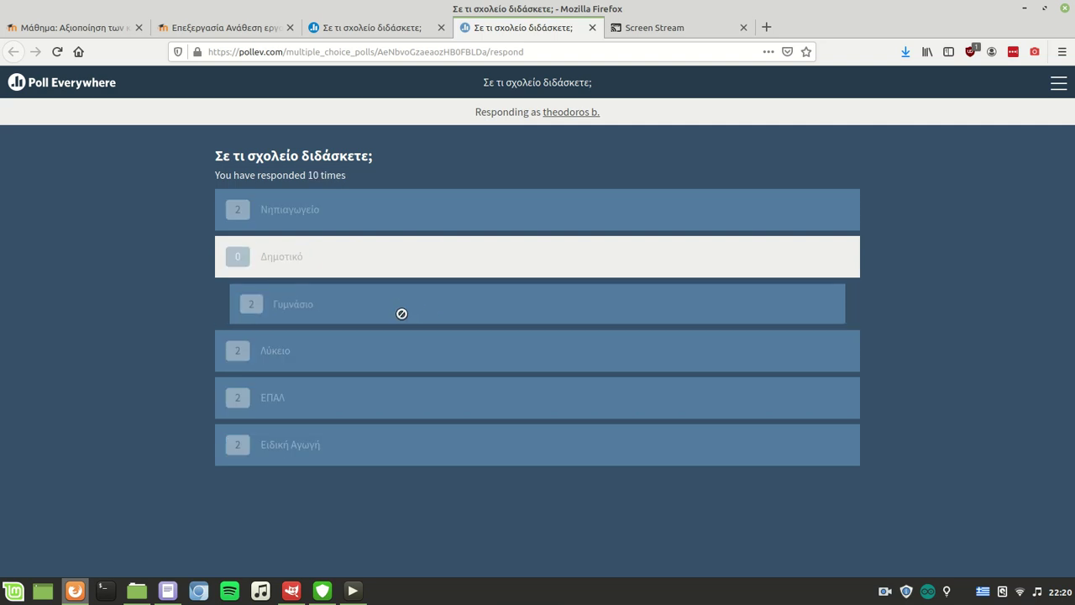
{"action": "left_click", "coordinate": [400, 32]}
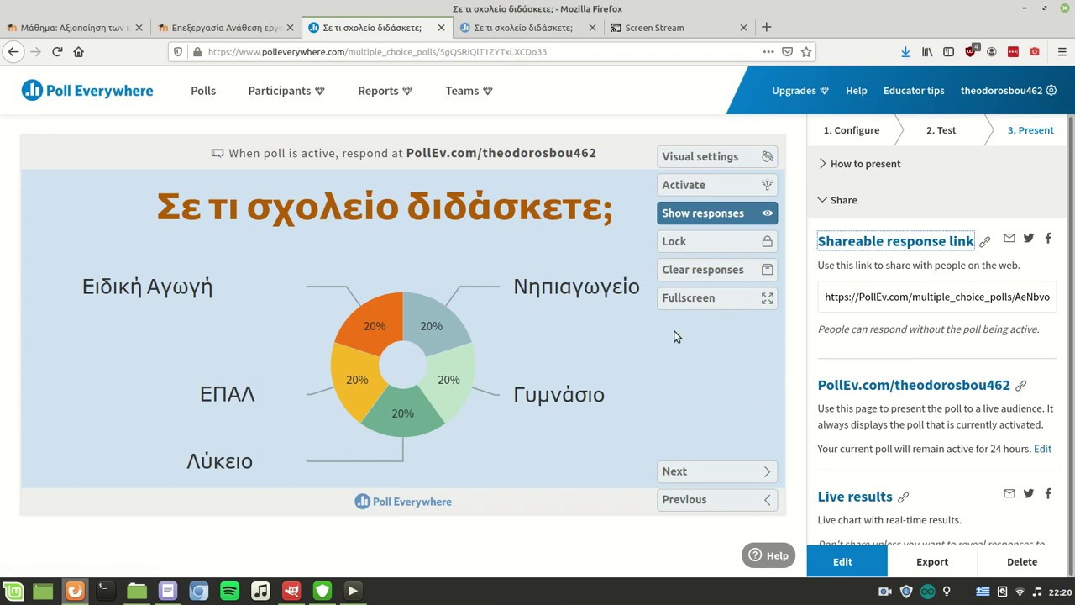
{"action": "left_click", "coordinate": [701, 187]}
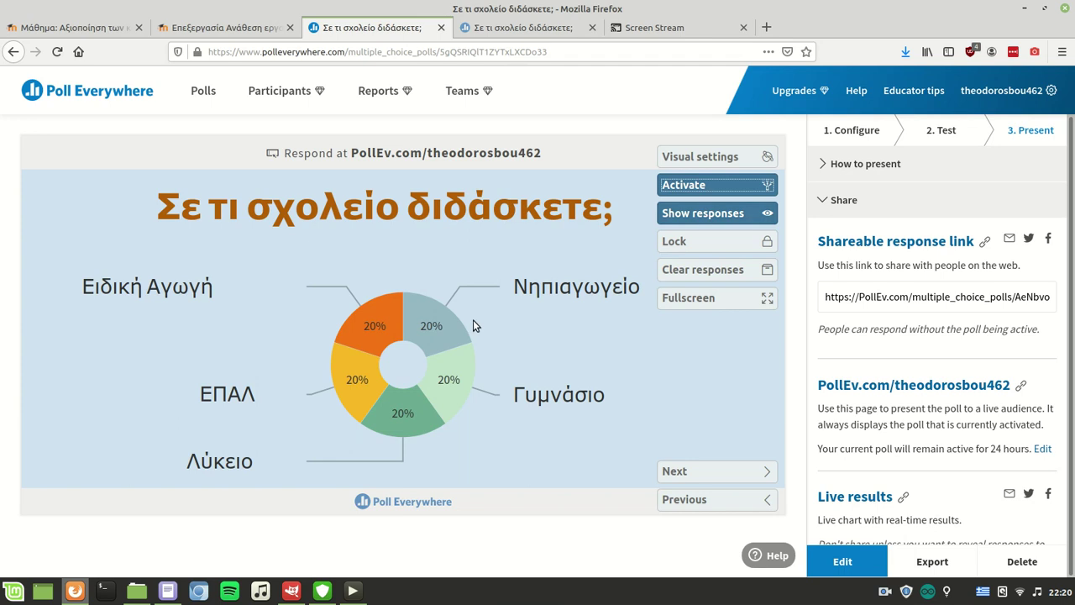
View the poll's chart in full screen, open its live results page, and return to the poll's sharing options
{"action": "left_click", "coordinate": [702, 298]}
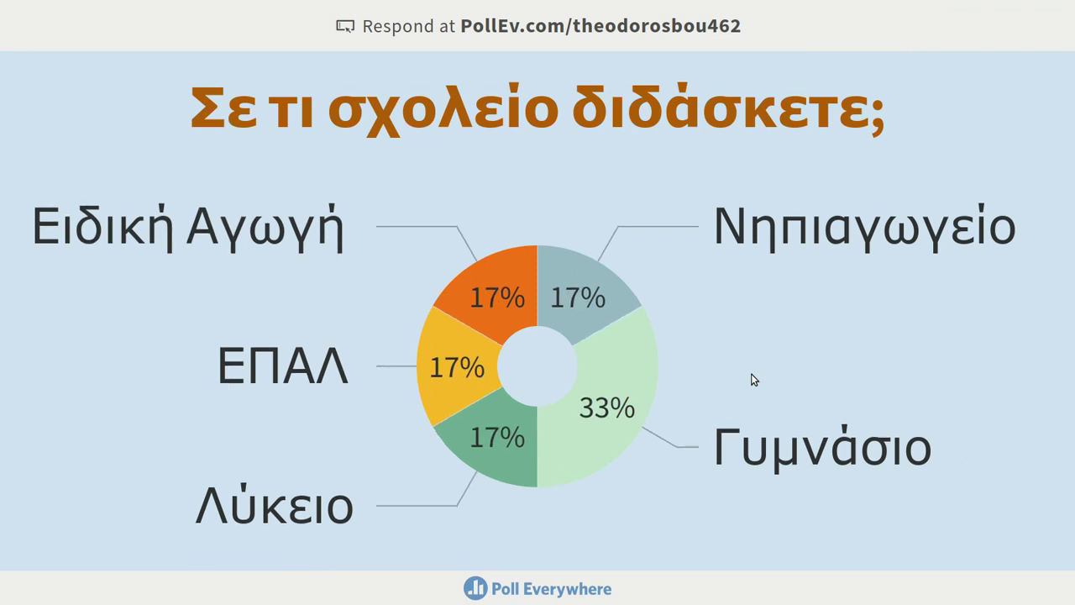
{"action": "key", "text": "Escape"}
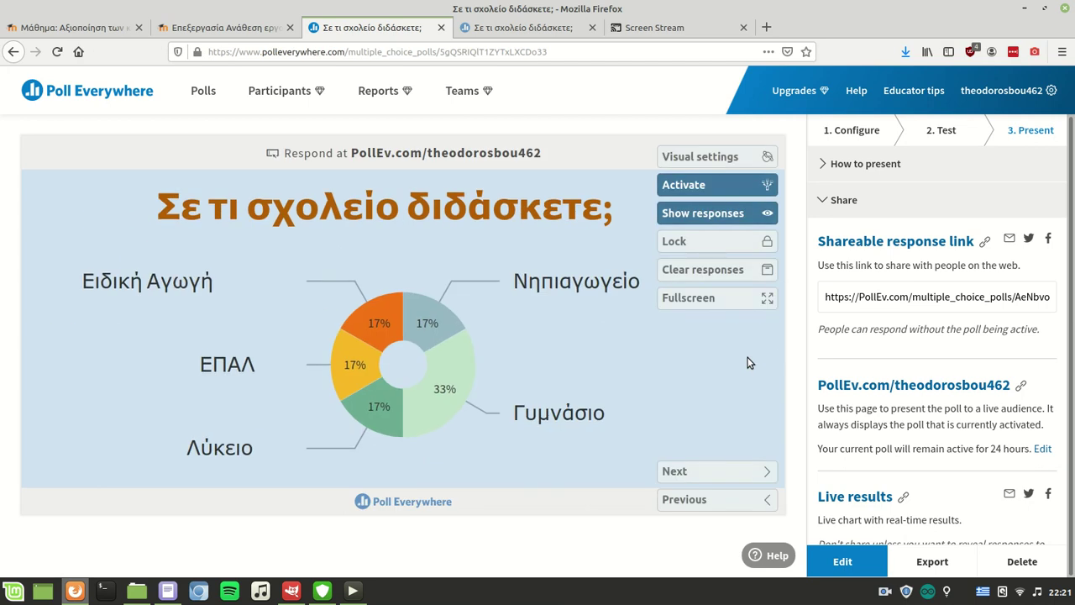
{"action": "scroll", "coordinate": [882, 377], "scroll_direction": "down", "scroll_amount": 2}
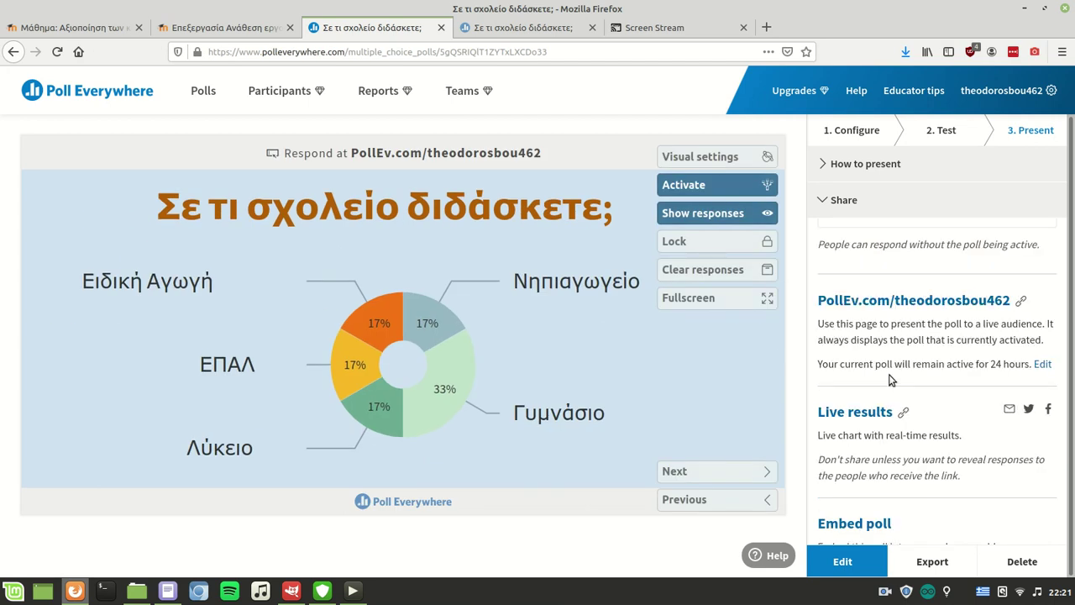
{"action": "left_click", "coordinate": [864, 413]}
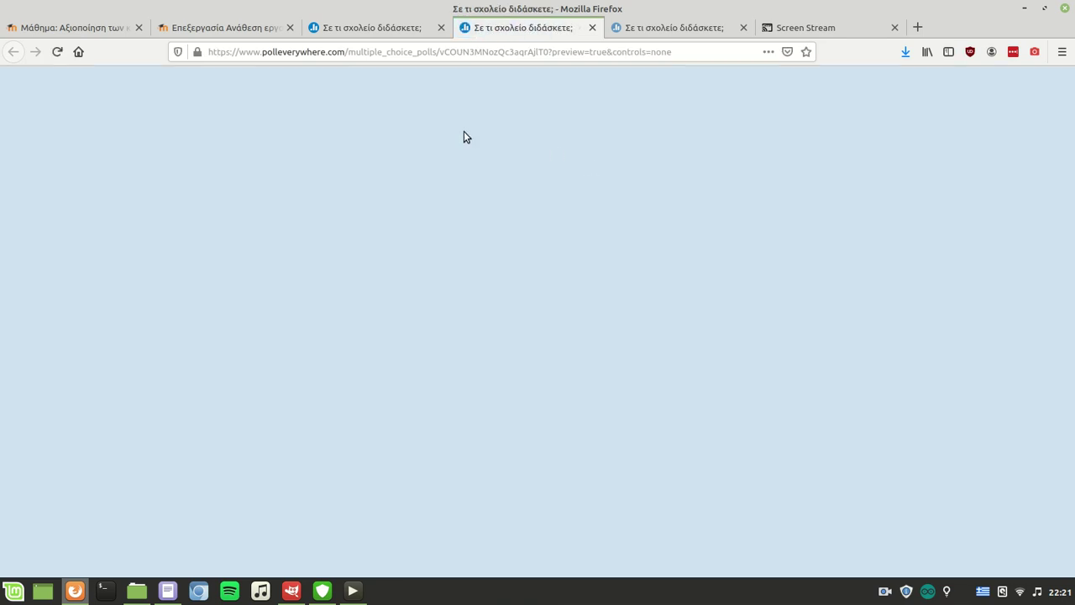
{"action": "left_click", "coordinate": [401, 30]}
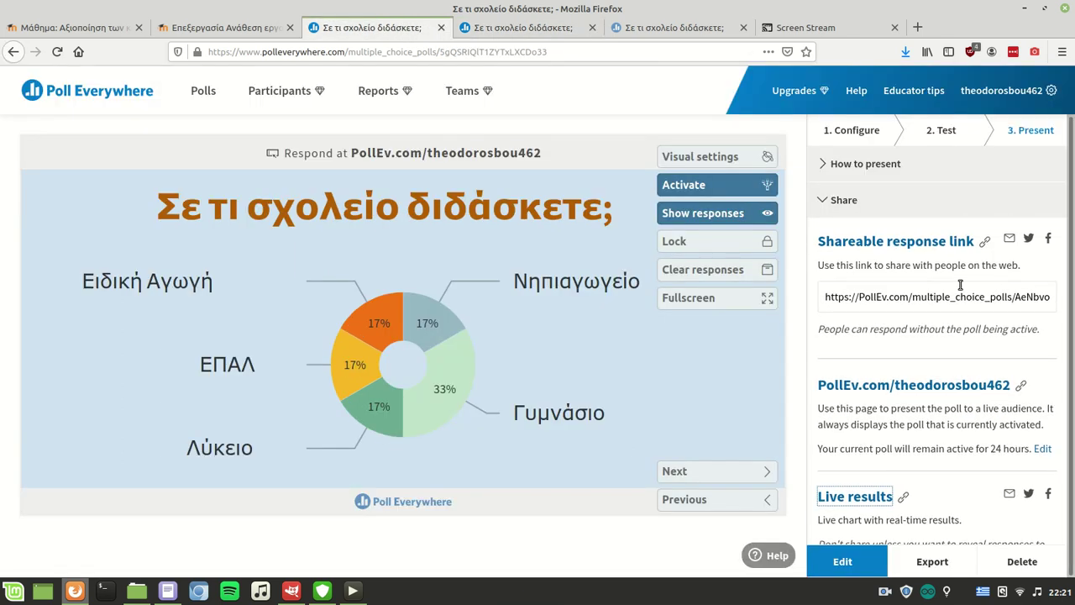
Download a screenshot of the «Σε τι σχολείο διδάσκετε;» poll from the polls list, view it in GIMP, and return to Firefox
{"action": "left_click", "coordinate": [81, 94]}
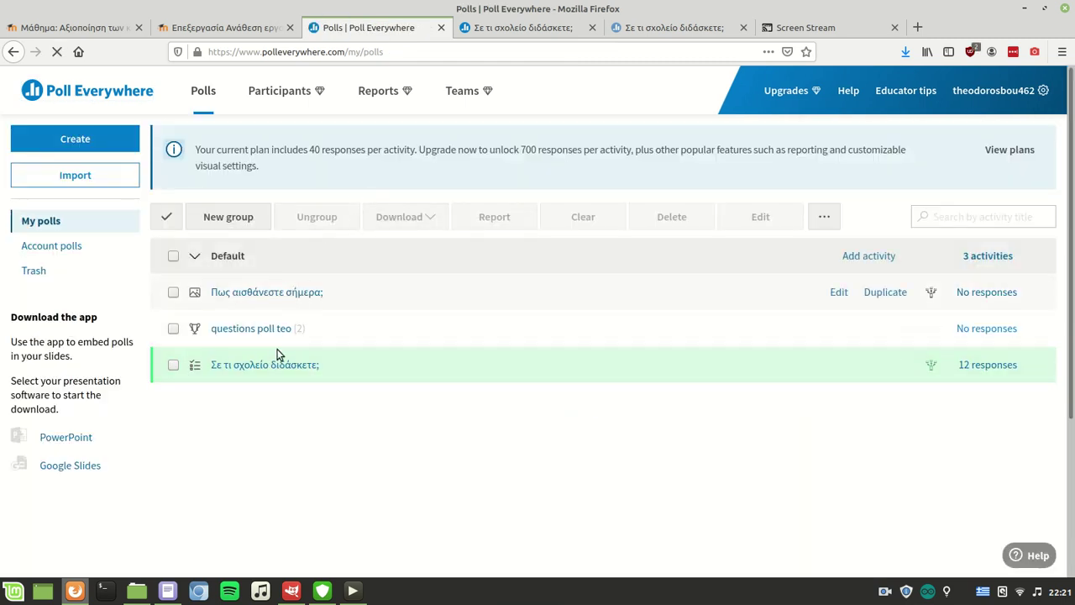
{"action": "left_click", "coordinate": [172, 368]}
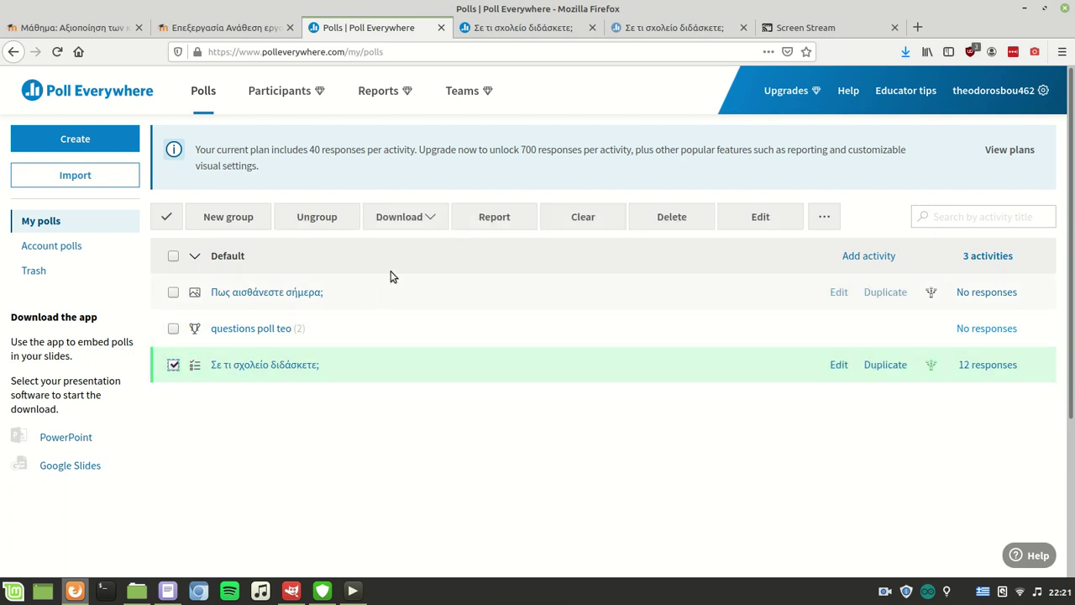
{"action": "left_click", "coordinate": [430, 216]}
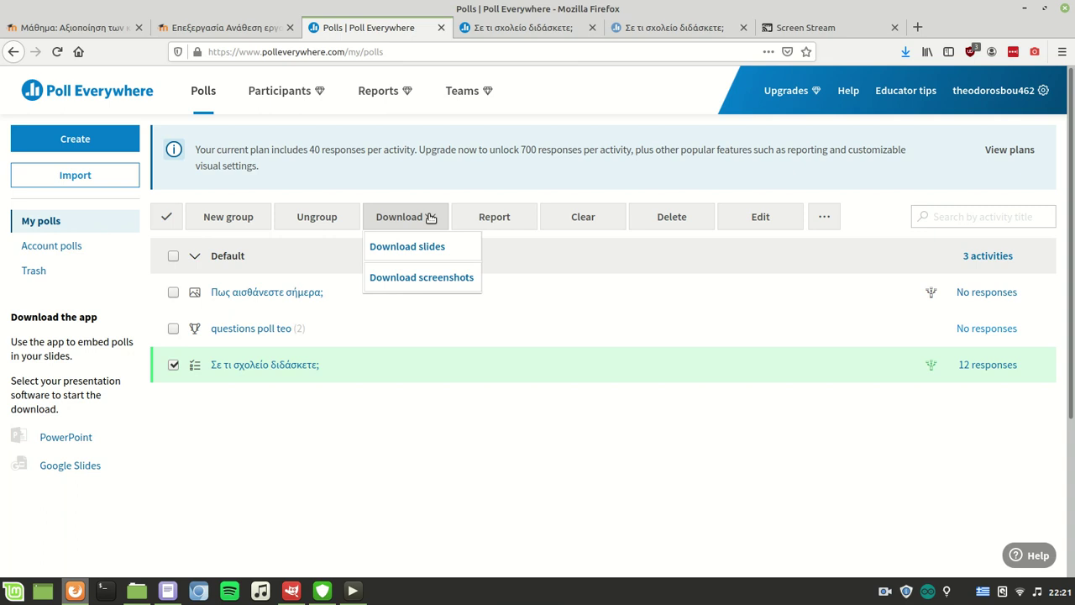
{"action": "left_click", "coordinate": [423, 278]}
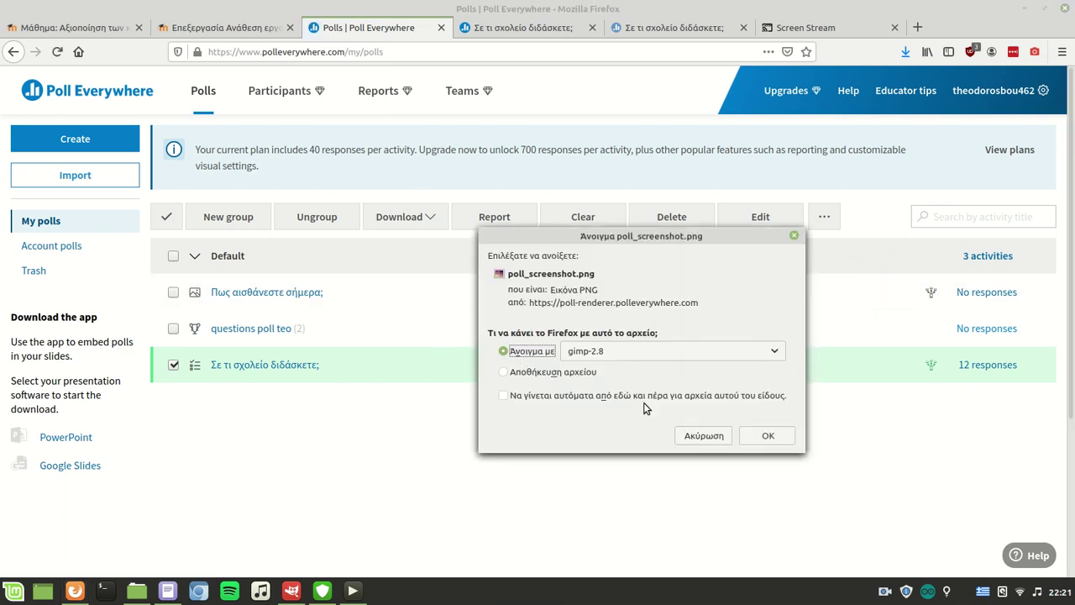
{"action": "left_click", "coordinate": [769, 436]}
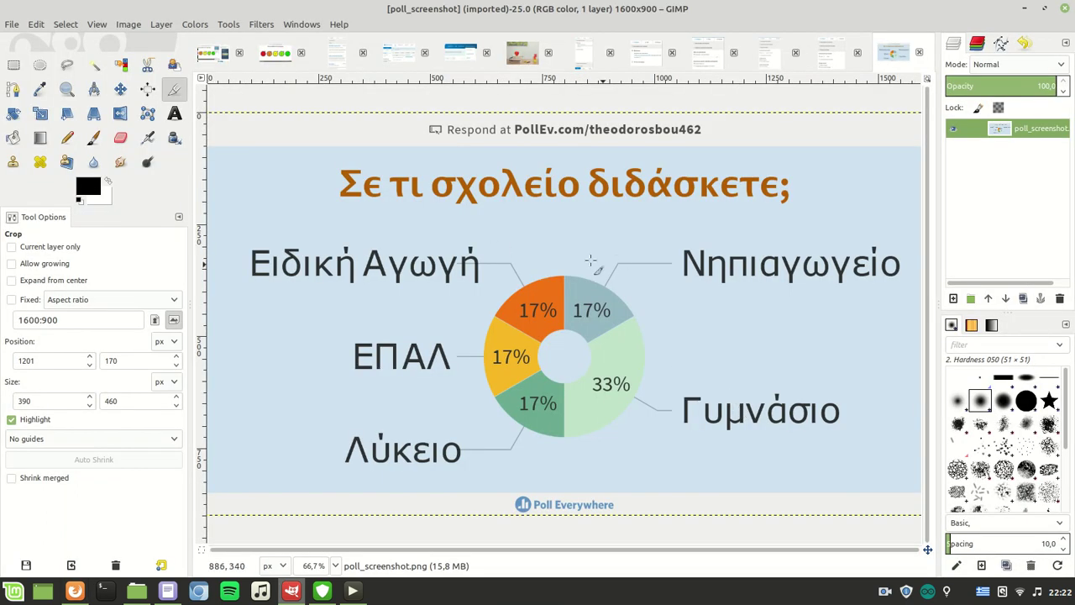
{"action": "left_click", "coordinate": [1025, 10]}
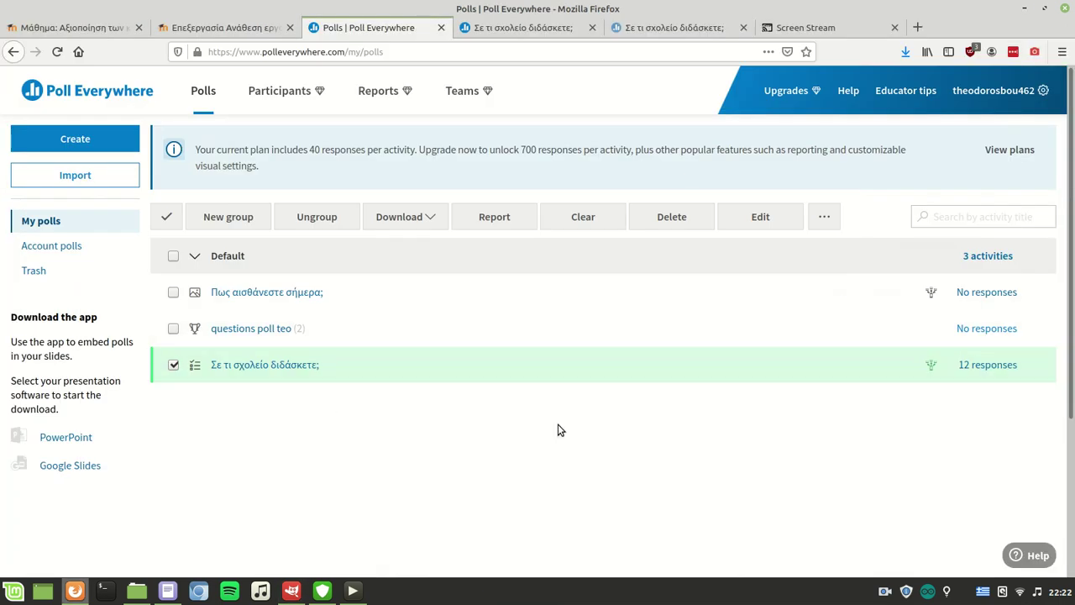
Check the additional actions for the selected «Σε τι σχολείο διδάσκετε;» poll, and clear and archive its responses under the suggested archive name
{"action": "mouse_move", "coordinate": [635, 374]}
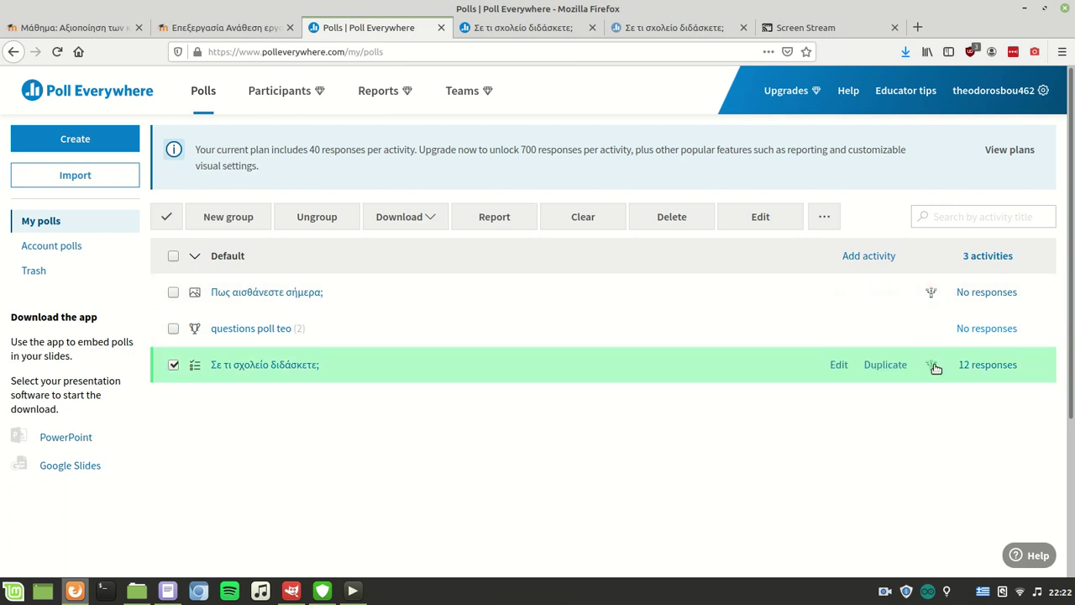
{"action": "left_click", "coordinate": [824, 216]}
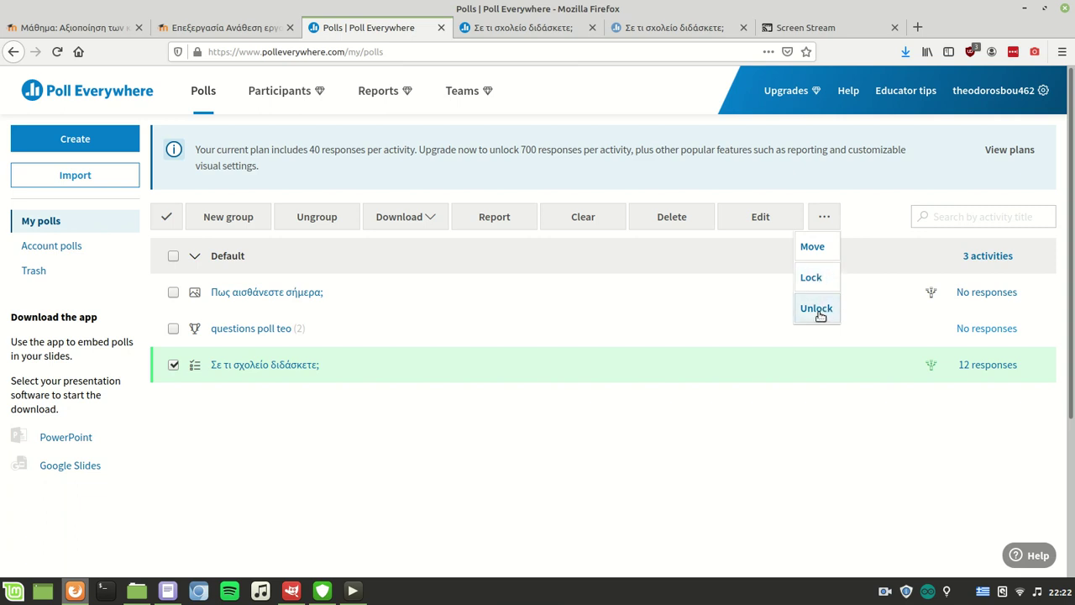
{"action": "left_click", "coordinate": [772, 419]}
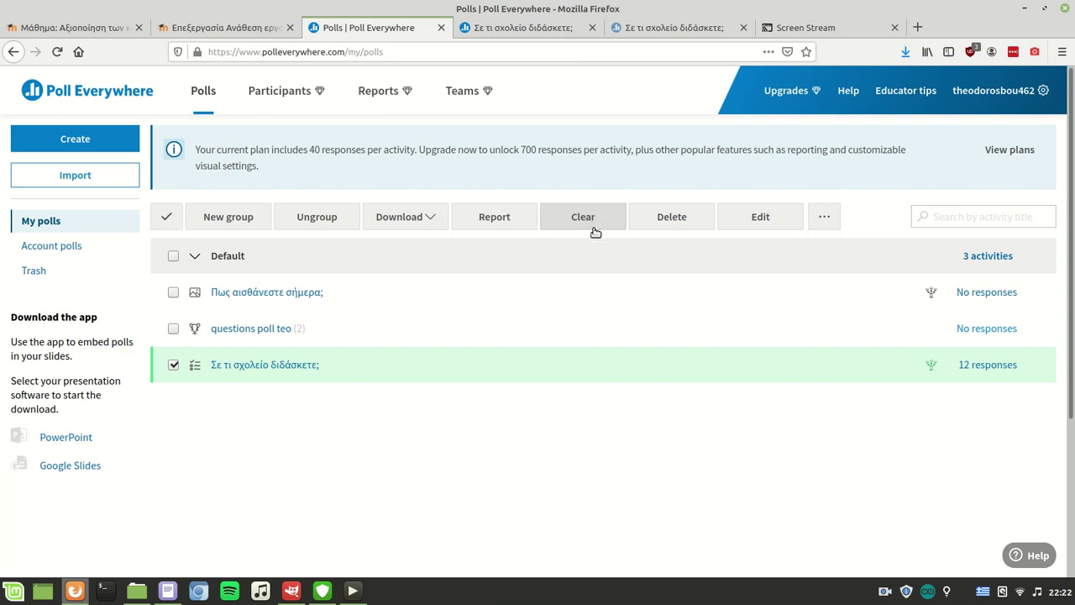
{"action": "left_click", "coordinate": [588, 220]}
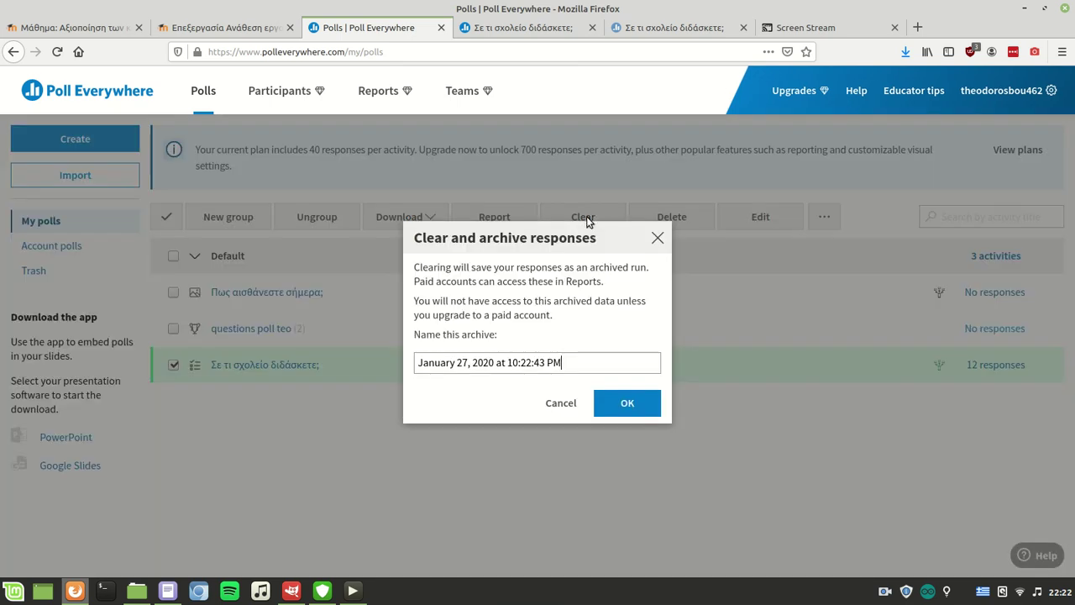
{"action": "left_click", "coordinate": [626, 404]}
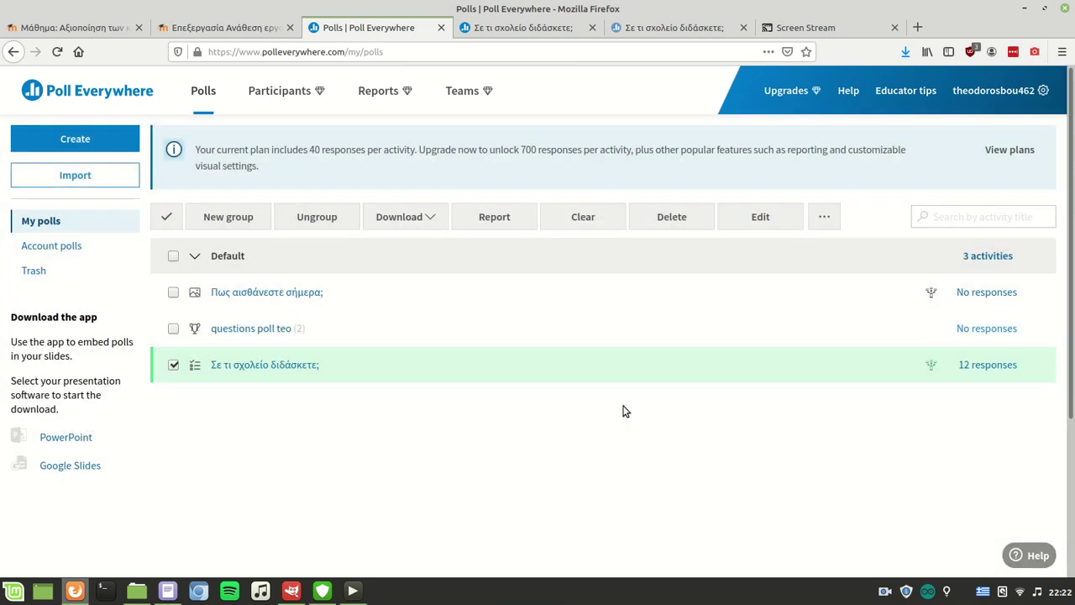